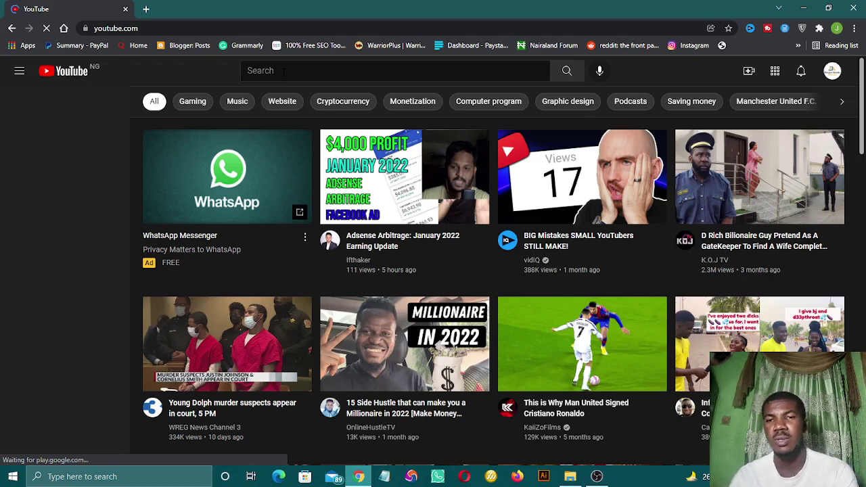
Search YouTube for "thumbnail"
left_click(284, 72)
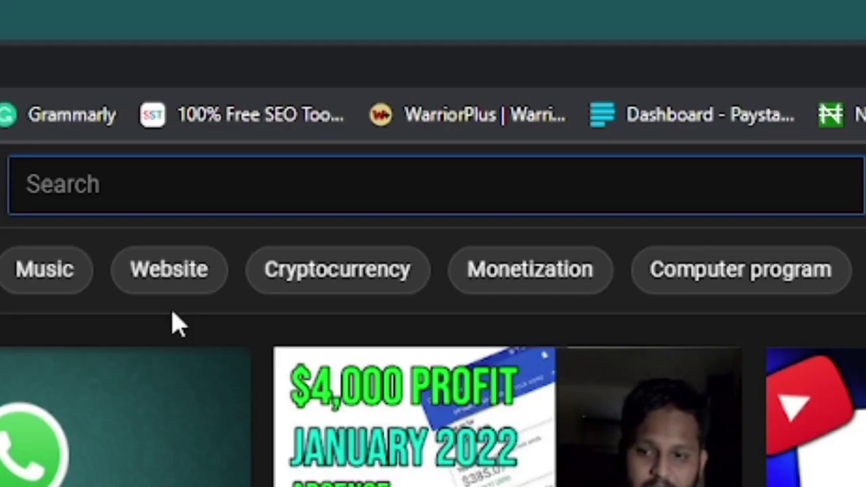
type("thumbnail")
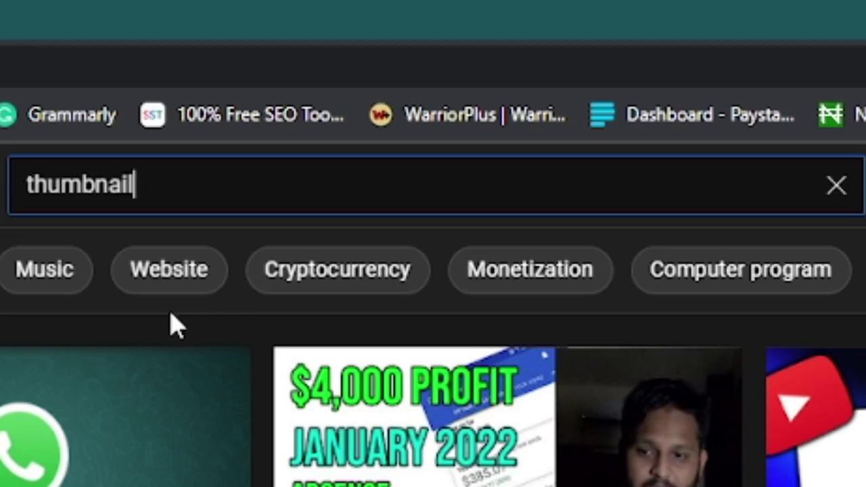
key("Return")
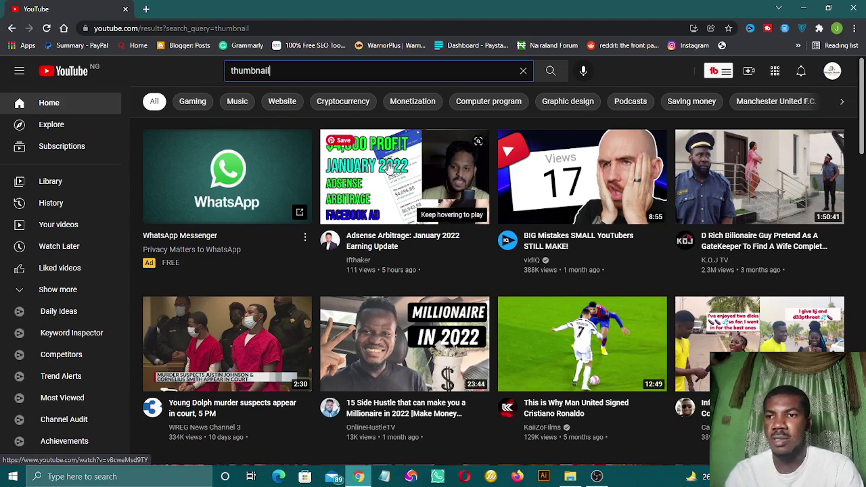
Look through the YouTube search results to compare the thumbnail designs of the listed videos
scroll(391, 169, "down", 1)
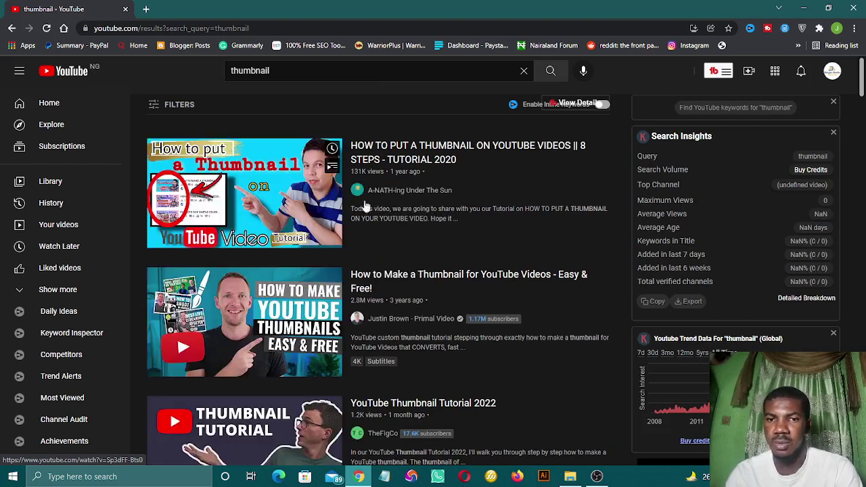
mouse_move(434, 188)
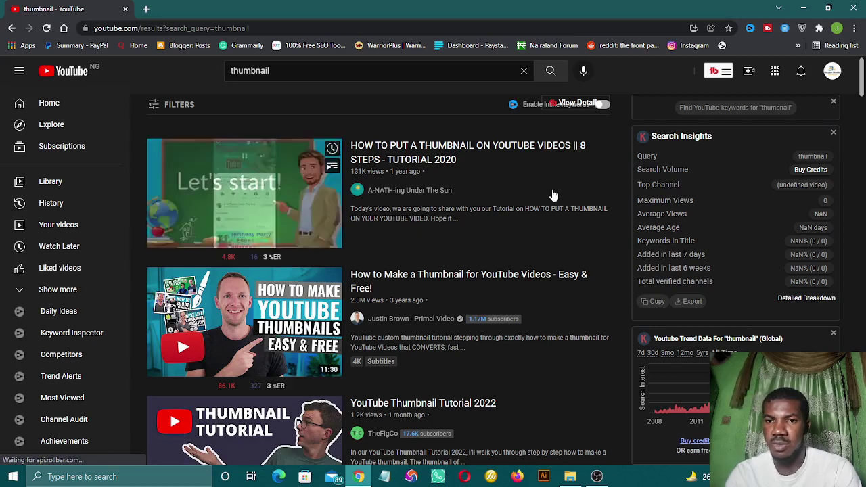
scroll(554, 196, "down", 1)
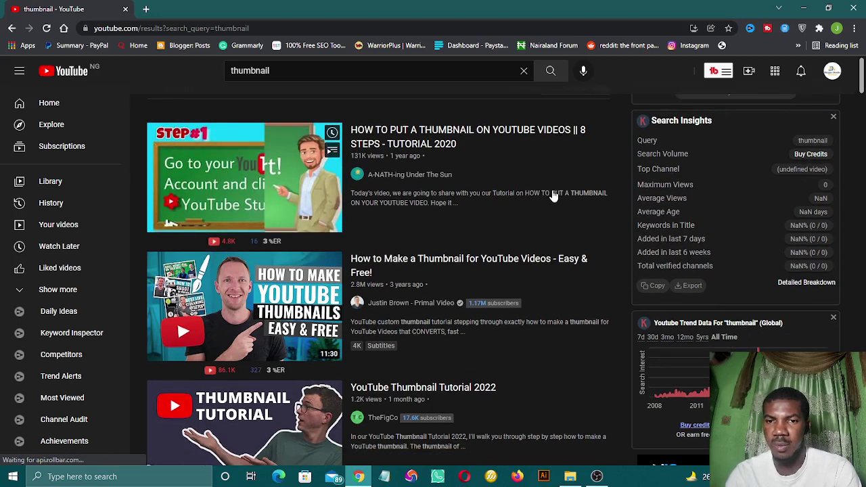
scroll(554, 196, "down", 2)
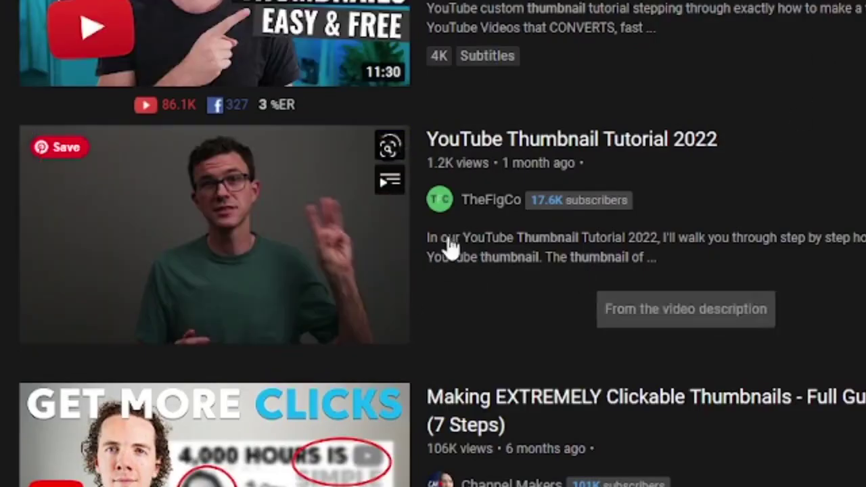
scroll(767, 191, "down", 2)
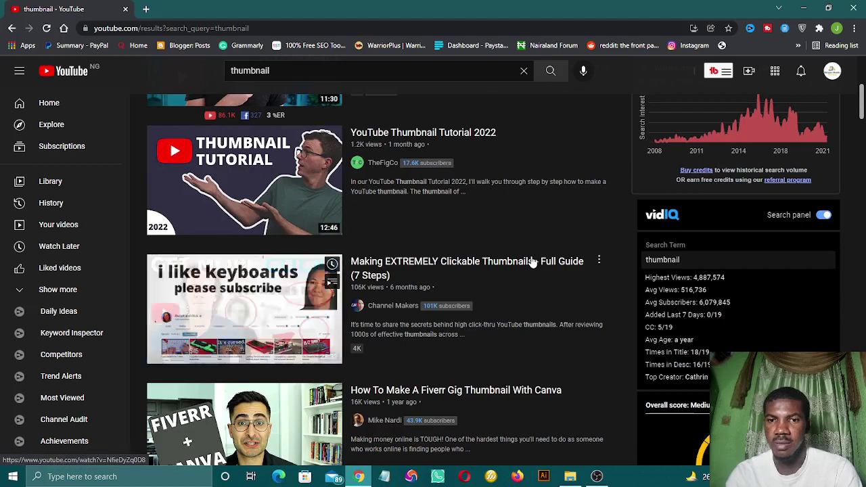
scroll(532, 262, "down", 1)
scroll(532, 262, "down", 3)
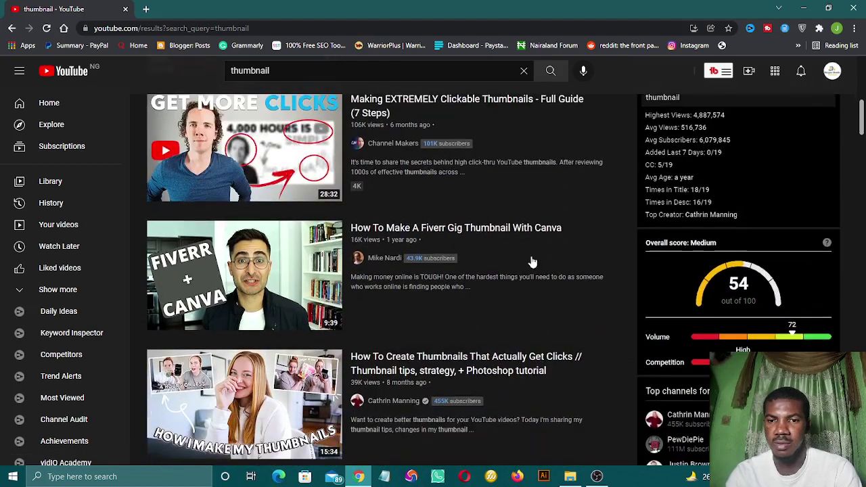
scroll(532, 262, "down", 1)
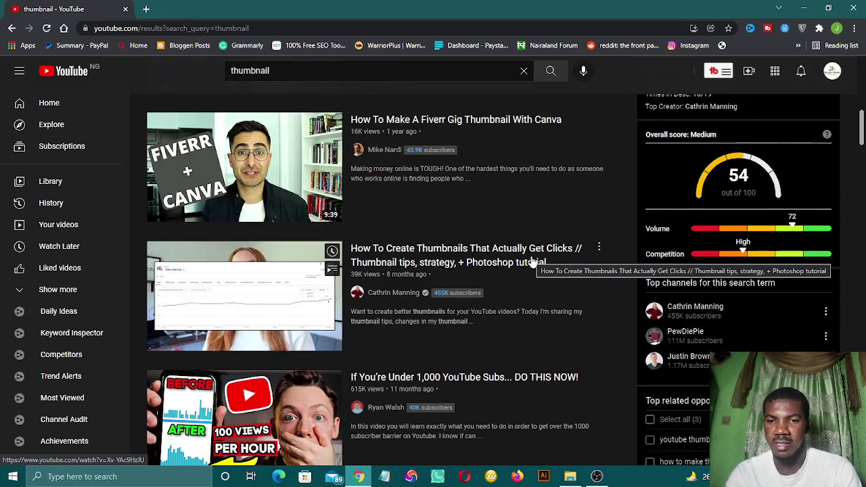
scroll(532, 262, "down", 2)
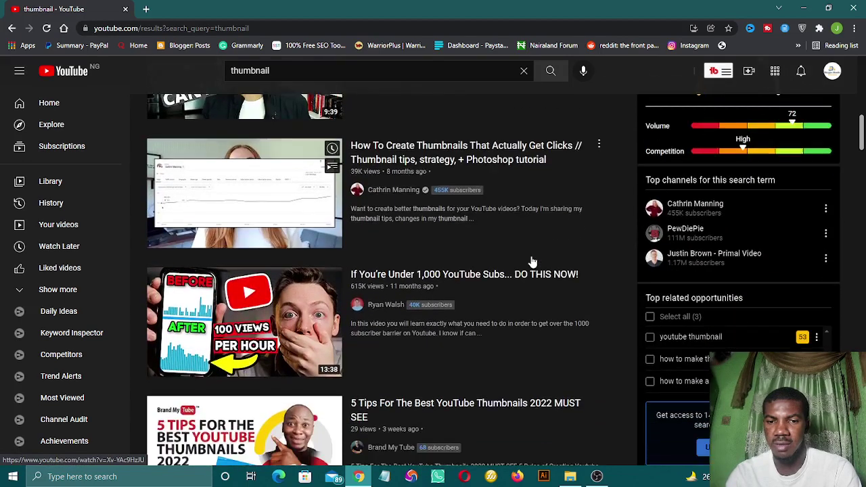
scroll(532, 262, "down", 2)
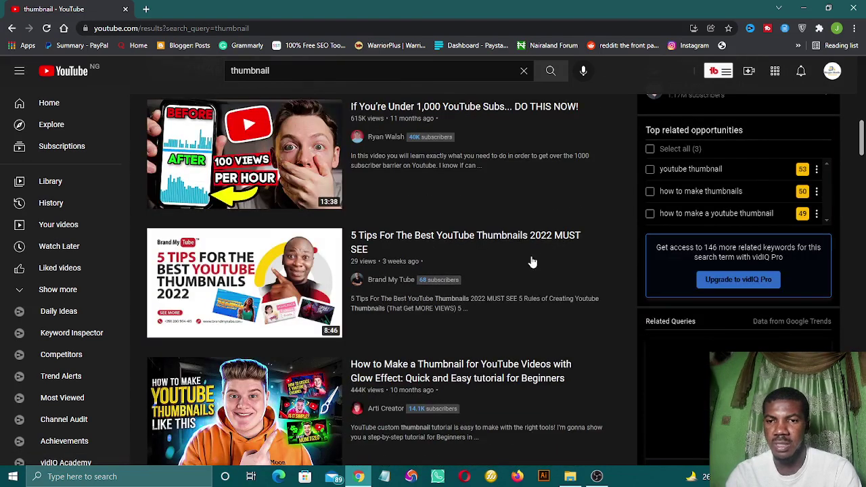
scroll(532, 262, "up", 8)
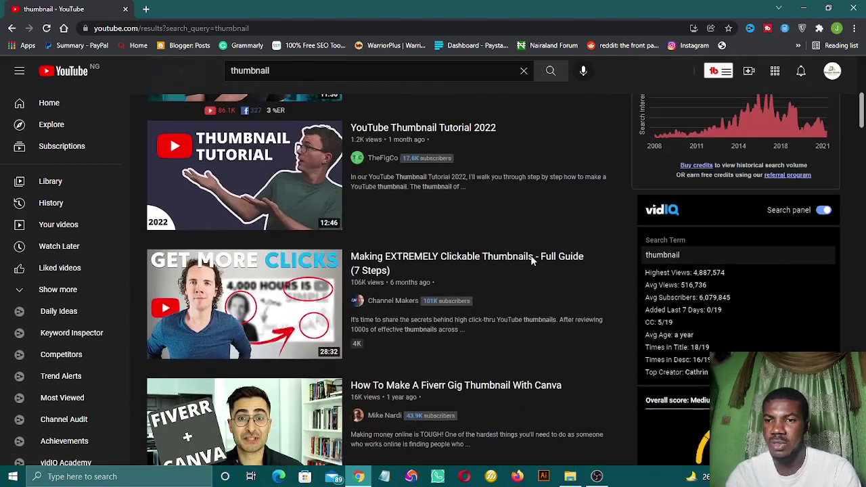
mouse_move(531, 261)
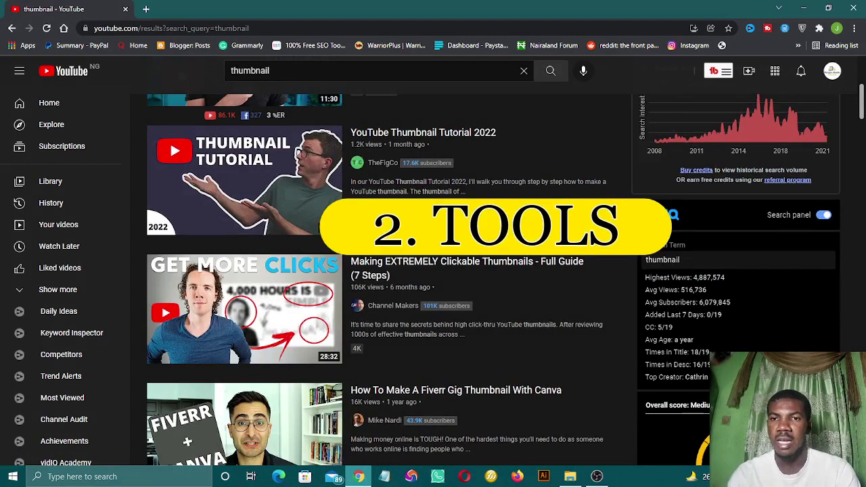
scroll(421, 120, "up", 5)
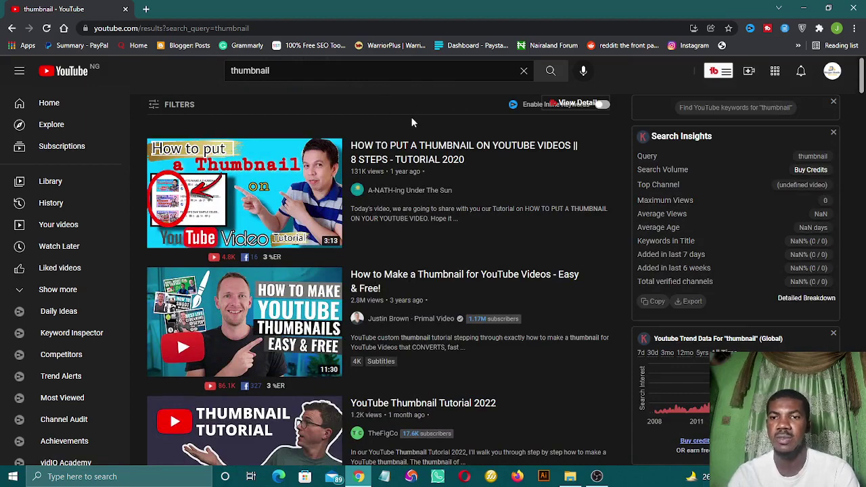
scroll(415, 239, "down", 2)
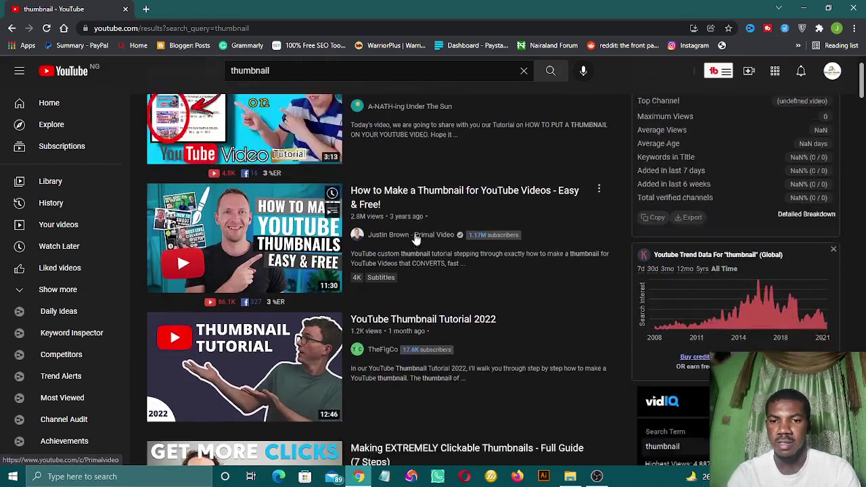
scroll(415, 240, "down", 2)
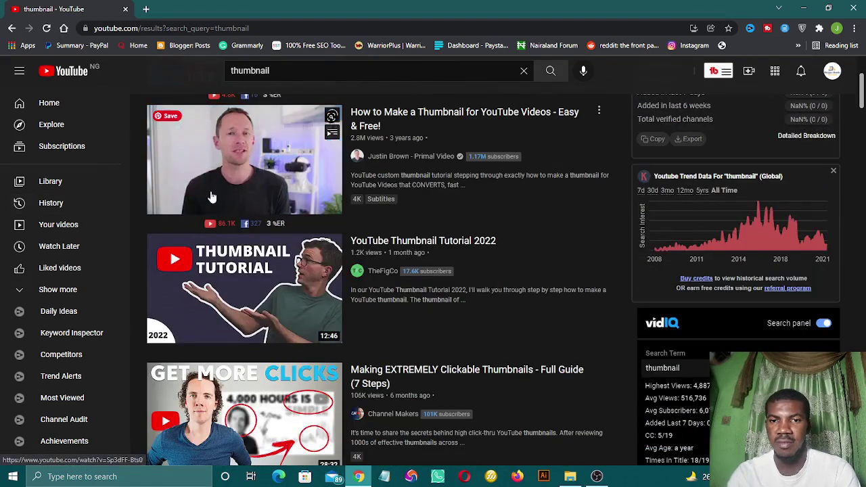
scroll(416, 197, "down", 3)
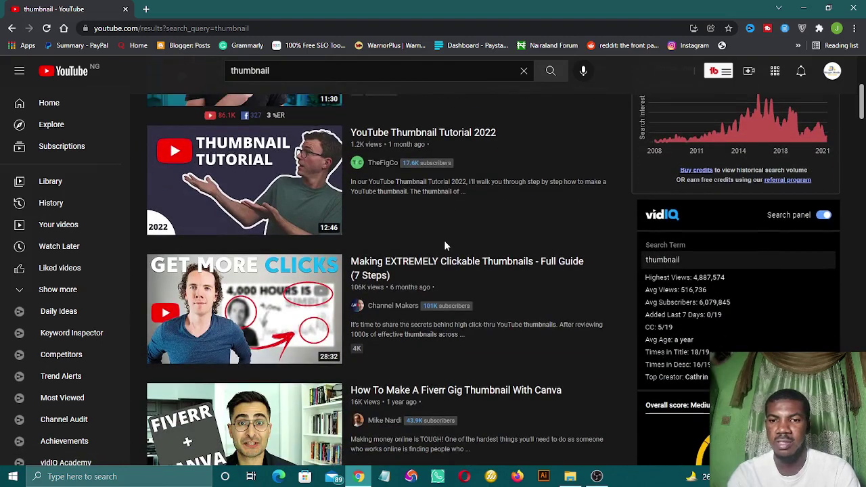
scroll(444, 243, "down", 4)
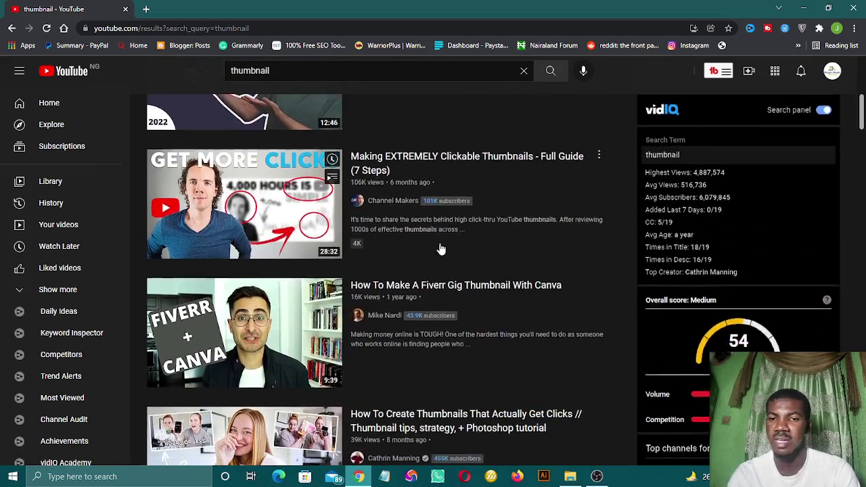
scroll(443, 244, "up", 4)
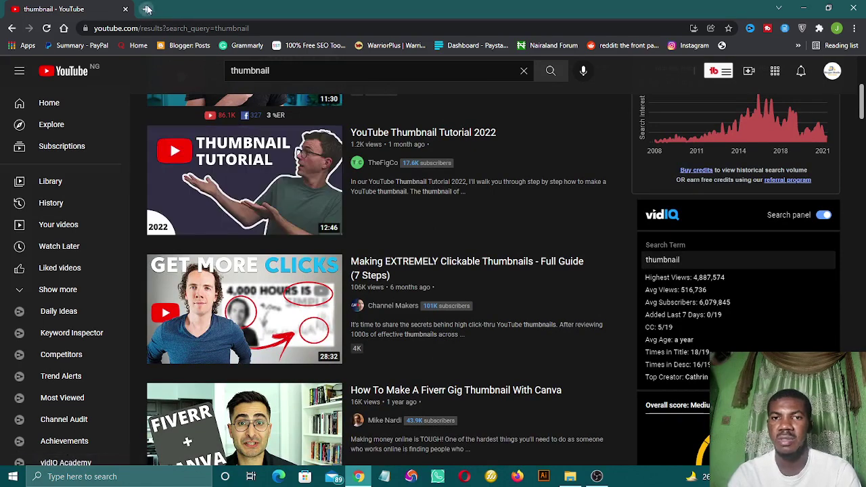
Search Google for "youtube logo png" in a new browser tab
left_click(147, 8)
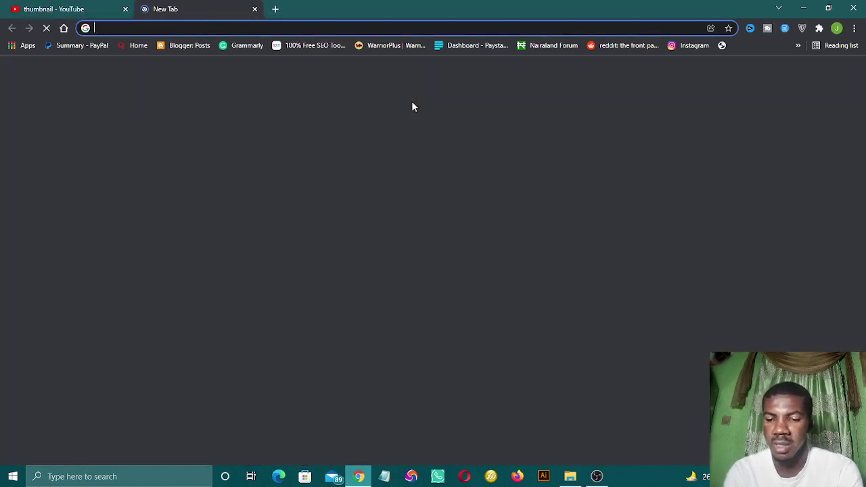
type("you")
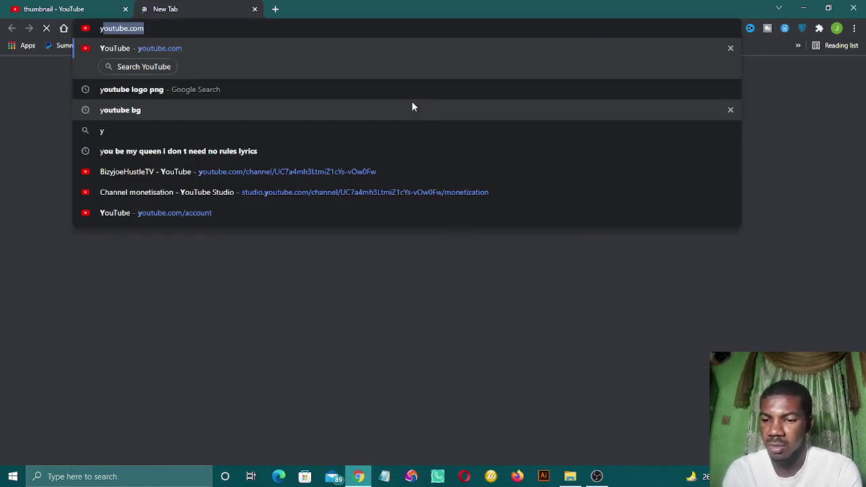
type("tube ")
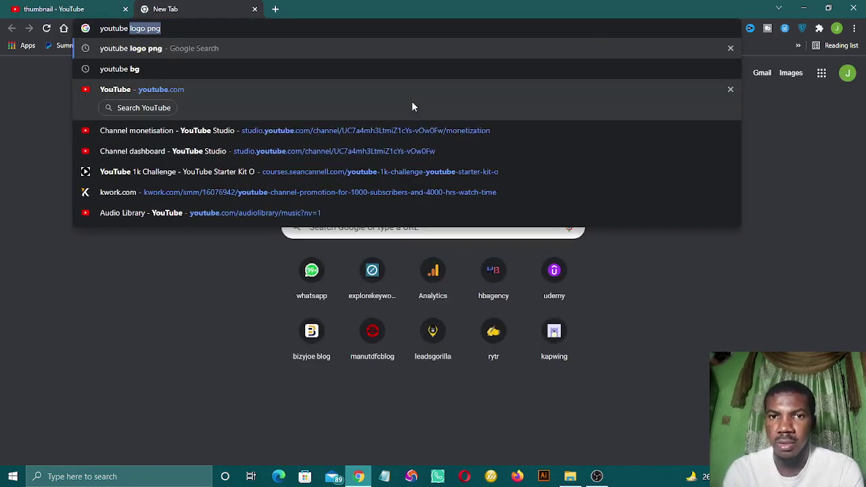
type("logo")
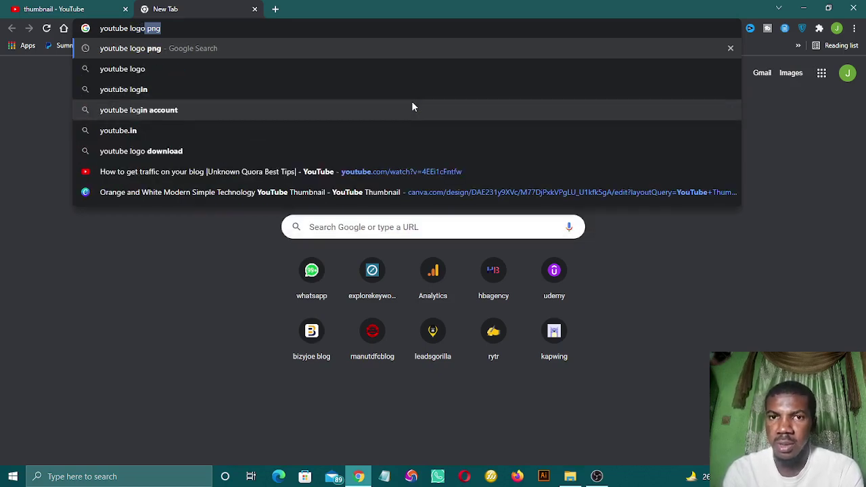
type(" png")
key("Return")
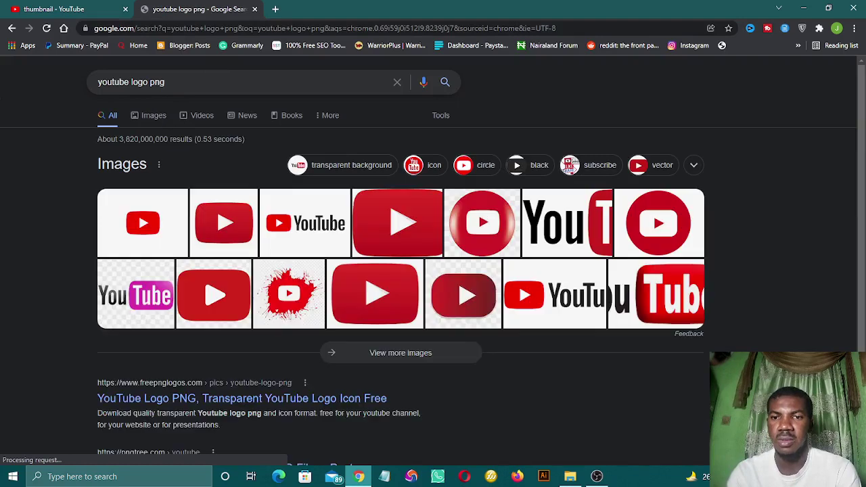
Show only image results for the logo search and look through the available YouTube logos
left_click(157, 116)
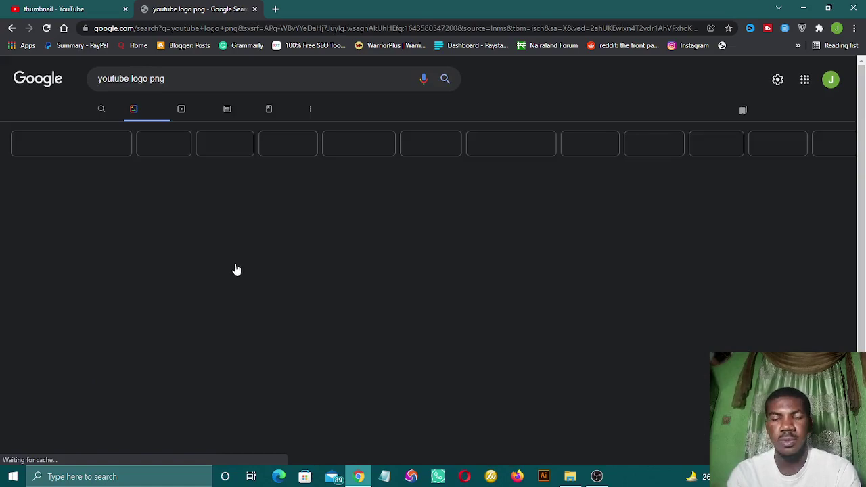
scroll(284, 271, "down", 3)
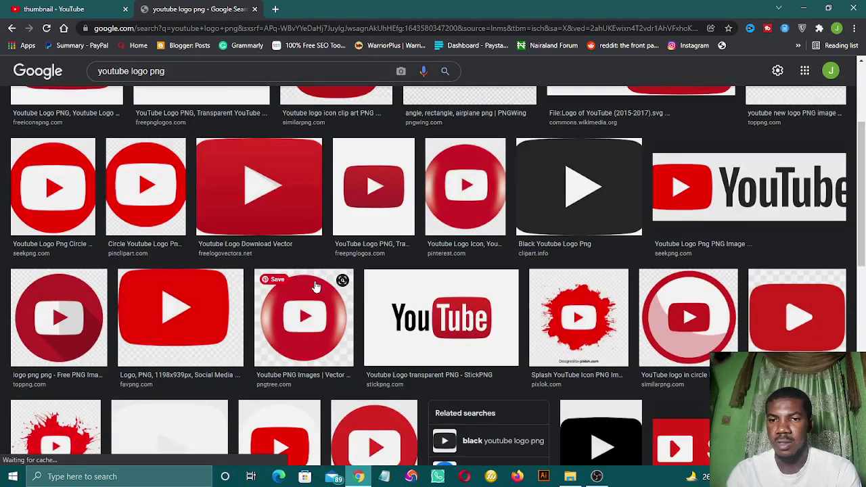
scroll(316, 286, "down", 2)
scroll(295, 125, "up", 5)
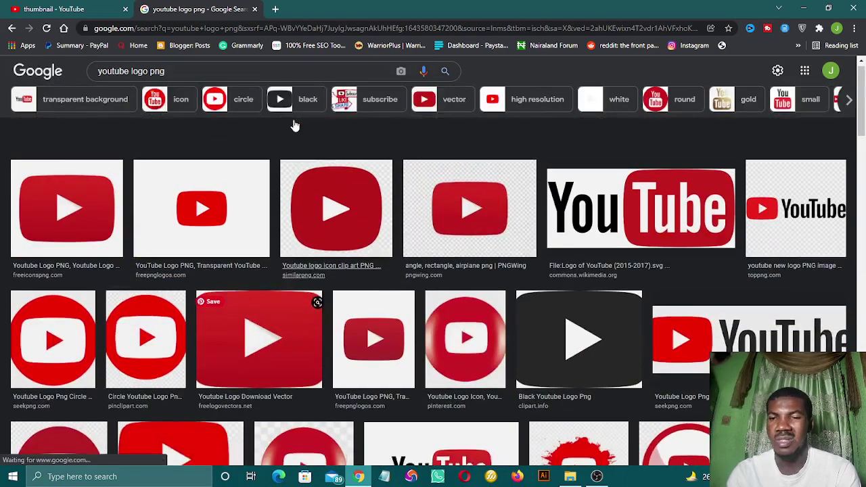
scroll(295, 126, "up", 1)
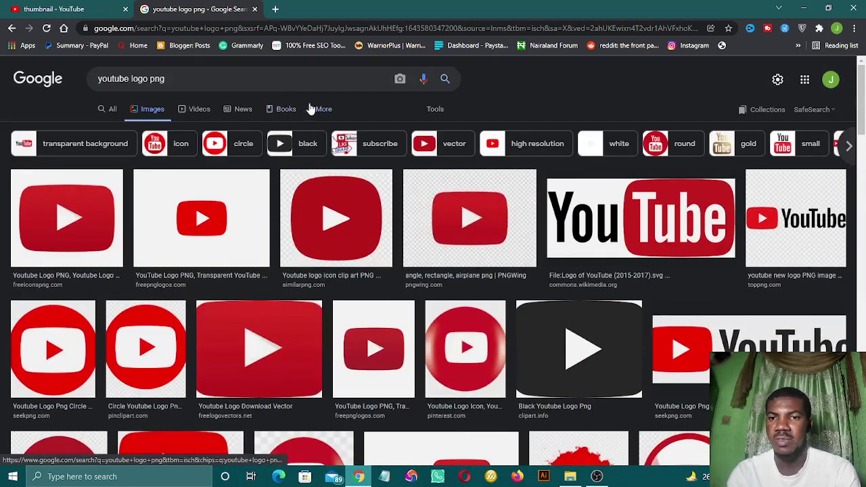
scroll(288, 228, "down", 3)
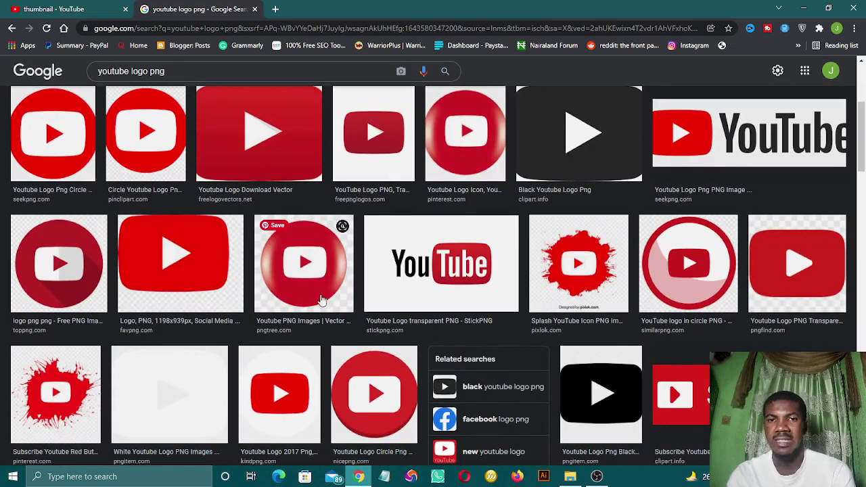
scroll(320, 298, "up", 3)
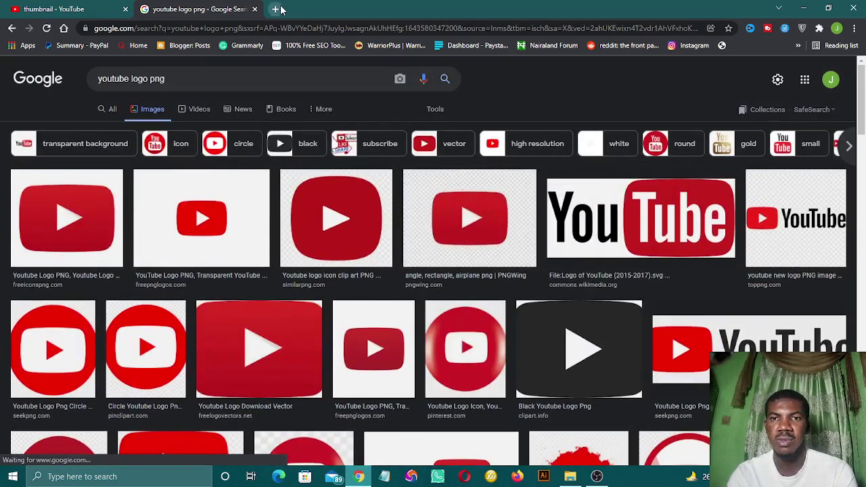
Open the canva.com home page in another new browser tab
left_click(277, 8)
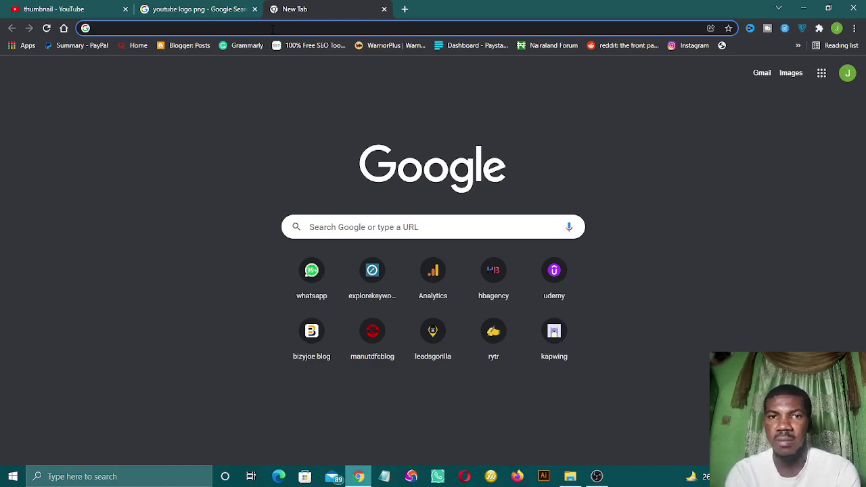
type("canva.com")
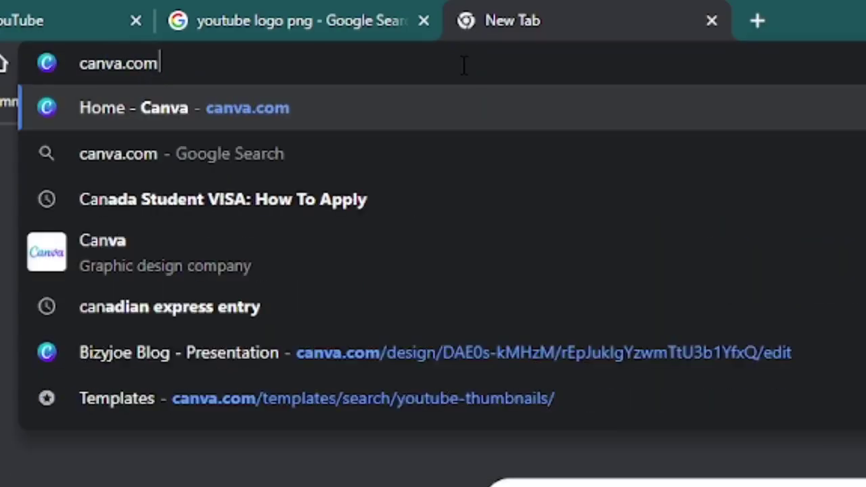
key("Return")
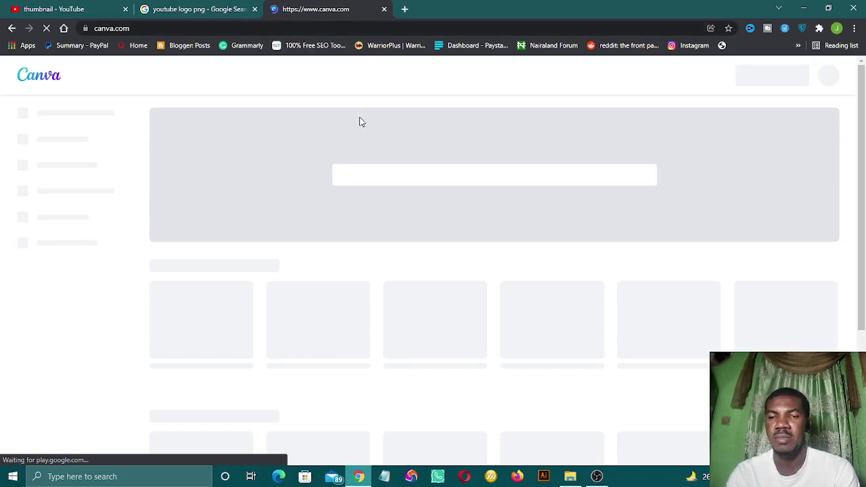
scroll(361, 128, "down", 1)
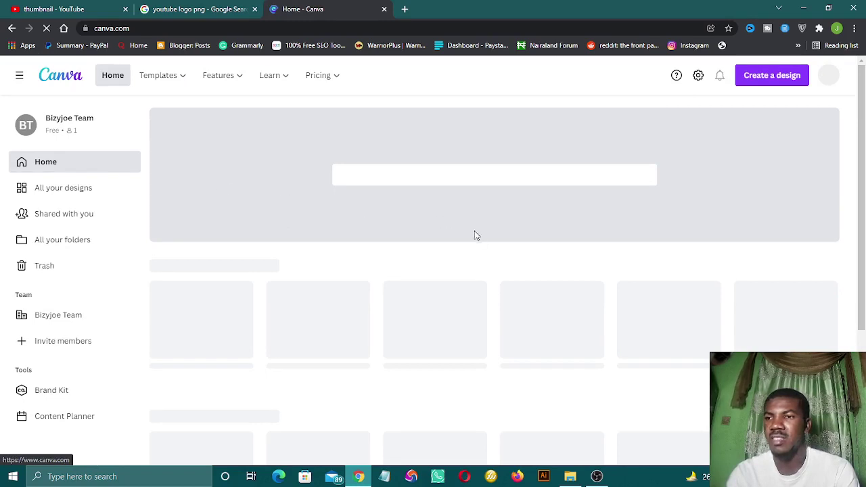
Look through the Canva home page, including the suggested design types and the recent designs
scroll(416, 230, "down", 3)
scroll(417, 272, "up", 3)
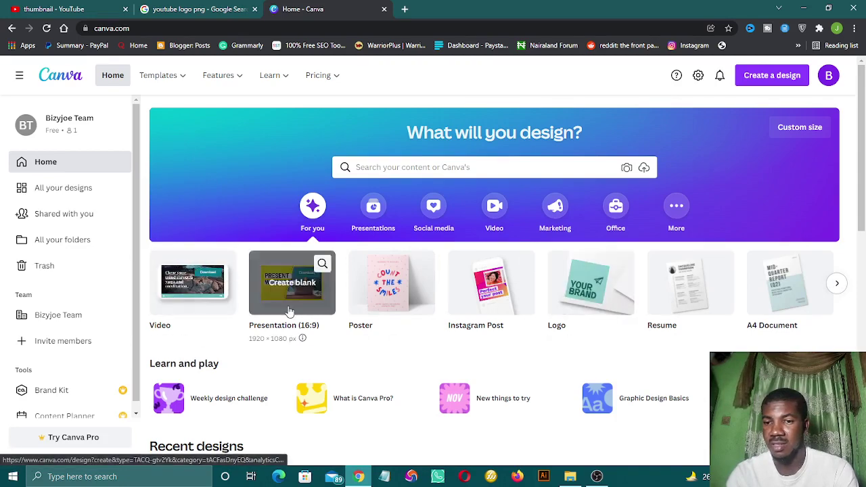
scroll(391, 331, "down", 3)
scroll(400, 325, "up", 3)
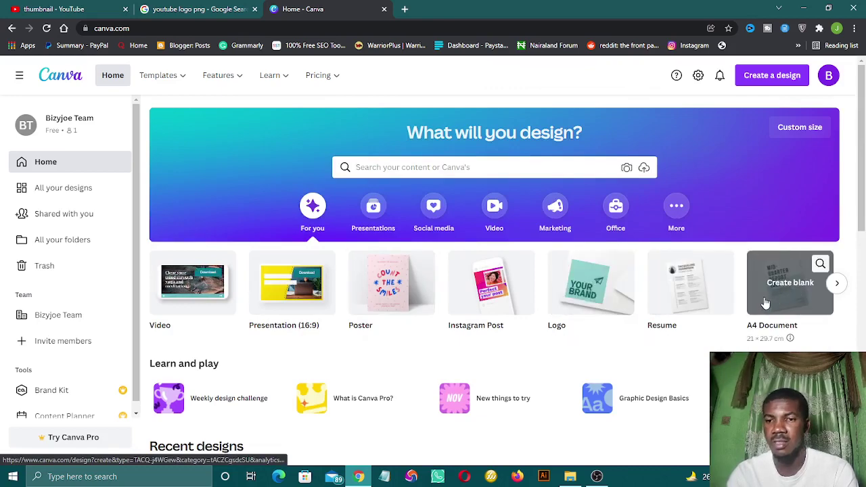
scroll(713, 309, "down", 3)
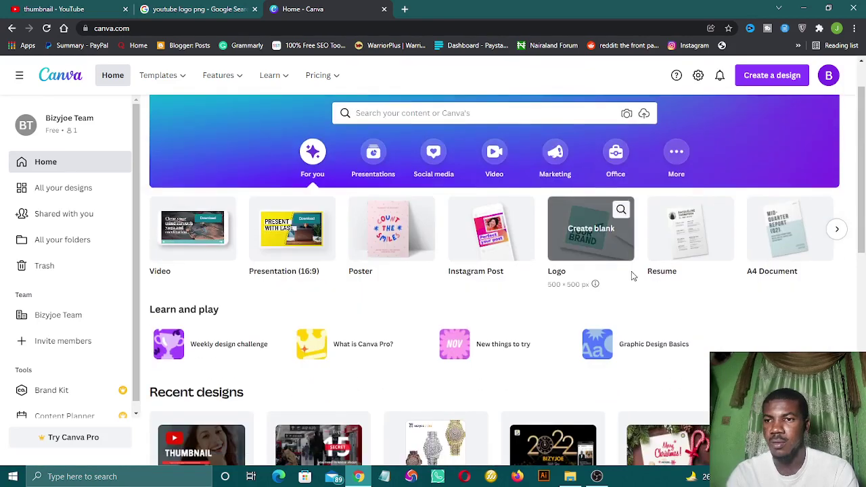
scroll(485, 349, "down", 1)
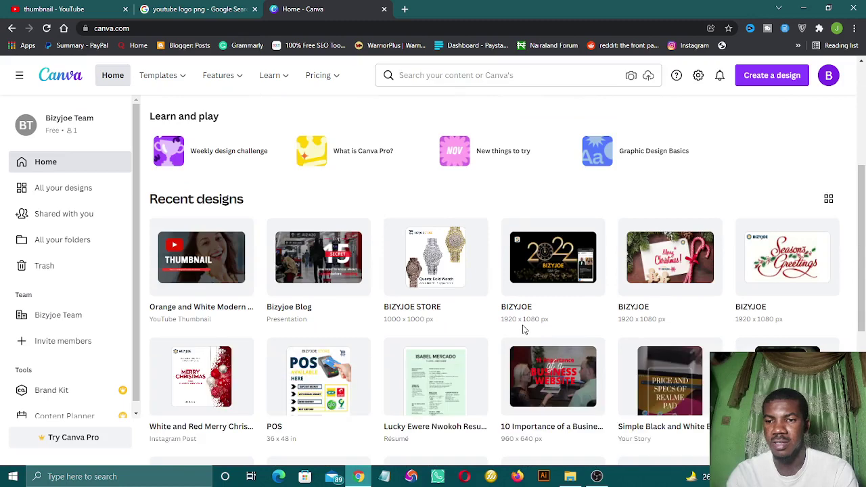
scroll(524, 330, "down", 3)
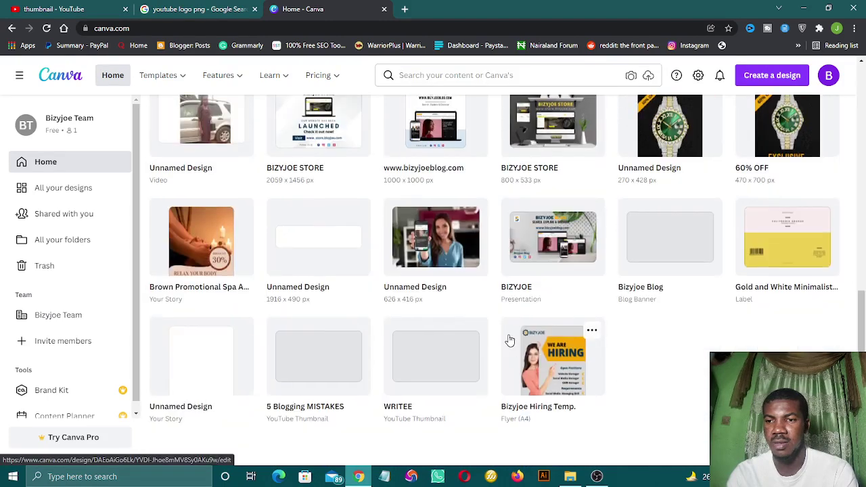
scroll(510, 341, "up", 3)
scroll(510, 338, "up", 8)
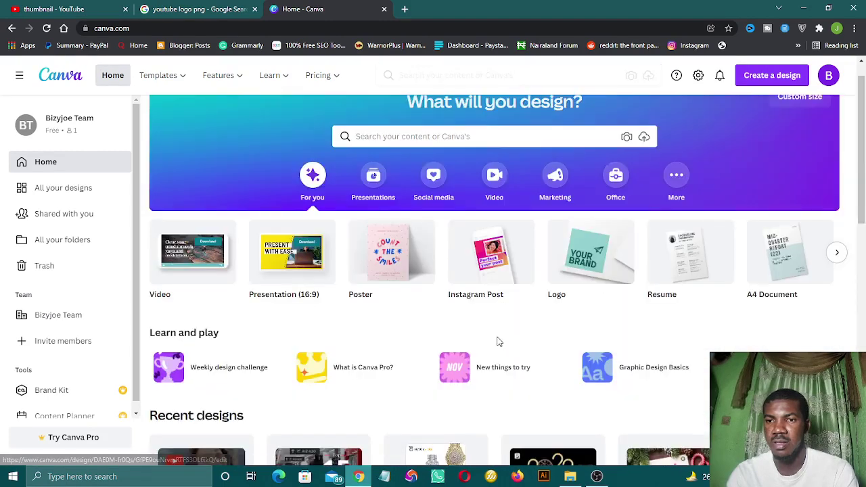
Browse the suggested design types to find the YouTube Thumbnail format
left_click(836, 254)
left_click(836, 254)
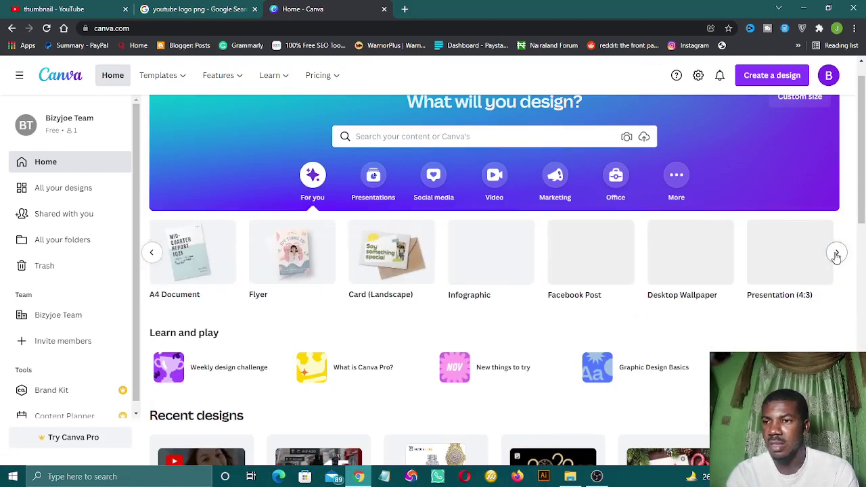
left_click(836, 255)
left_click(837, 254)
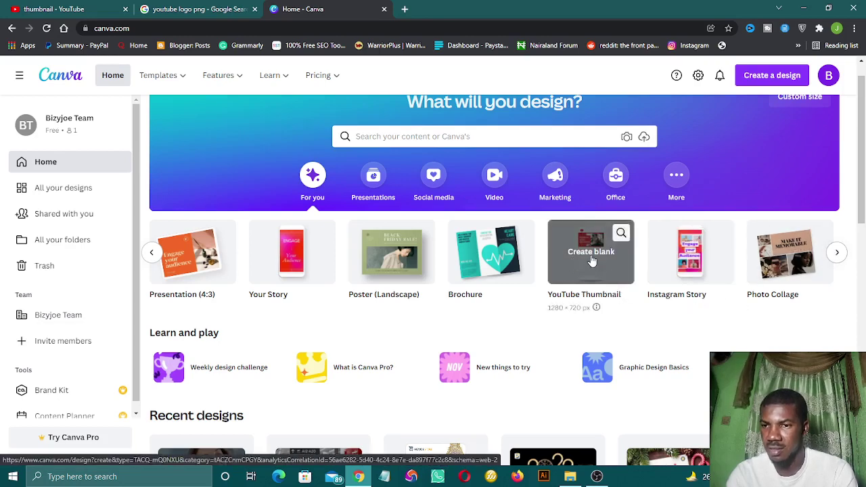
Search the templates for "youtube thumbnail" and choose the YouTube Thumbnail design type (1280 × 720 px)
left_click(469, 138)
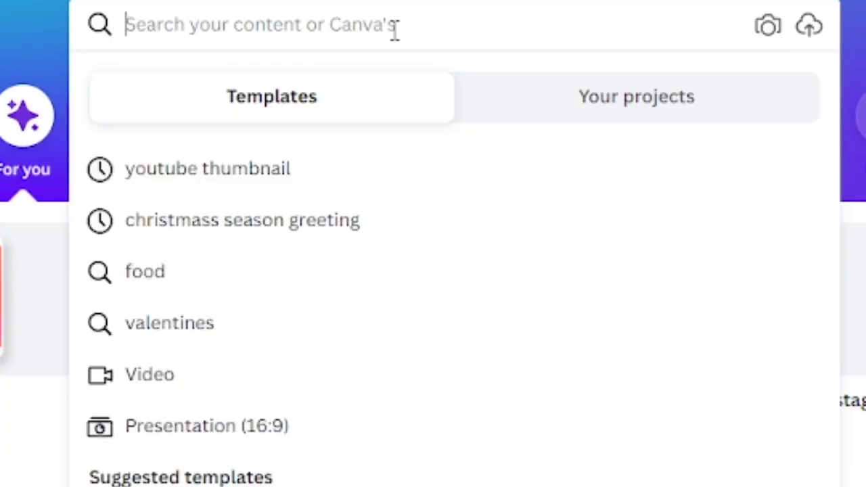
type("youtu")
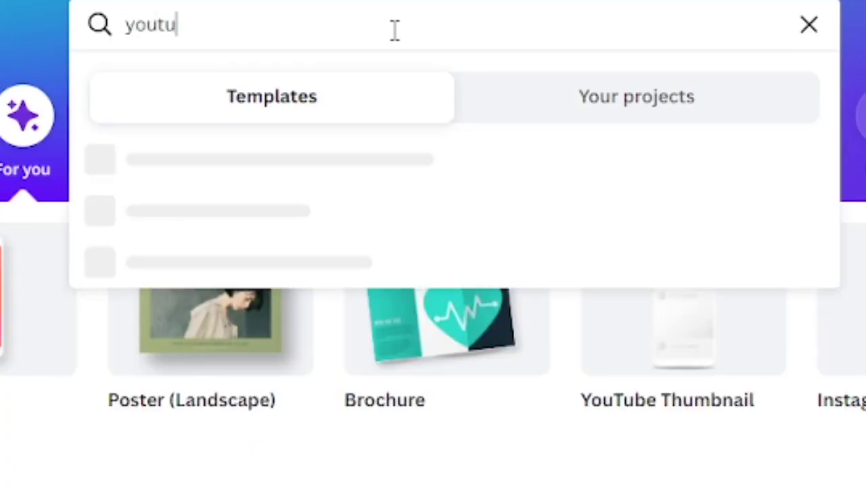
type("be th")
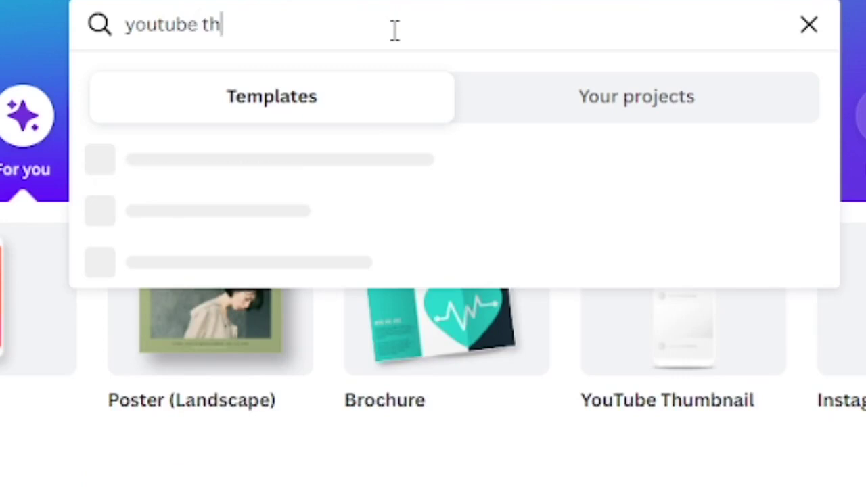
type("umb")
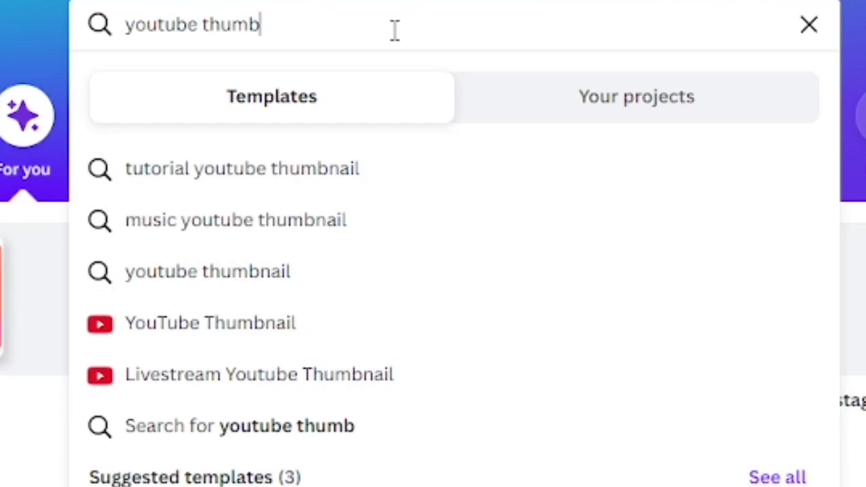
type("nail")
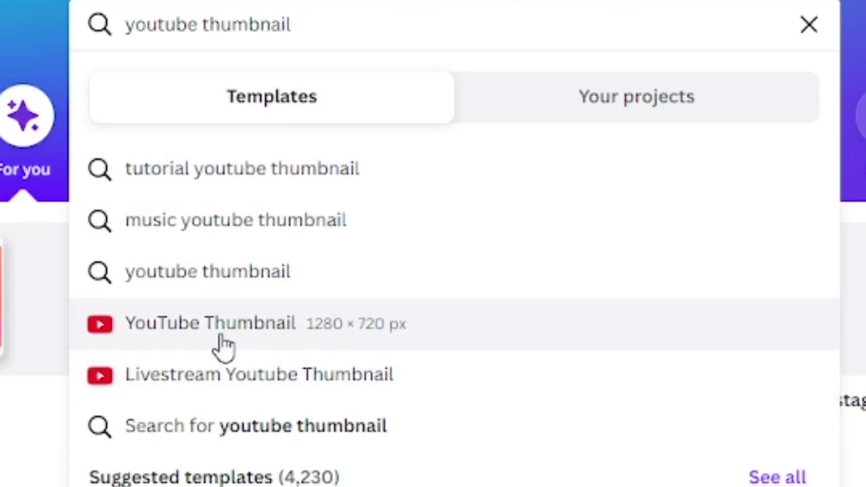
left_click(289, 338)
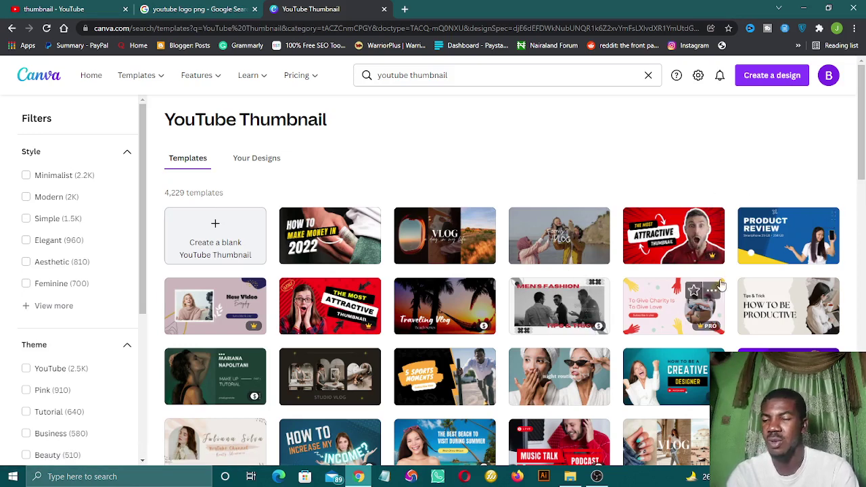
Look through the YouTube Thumbnail templates to compare the available designs
scroll(329, 270, "down", 1)
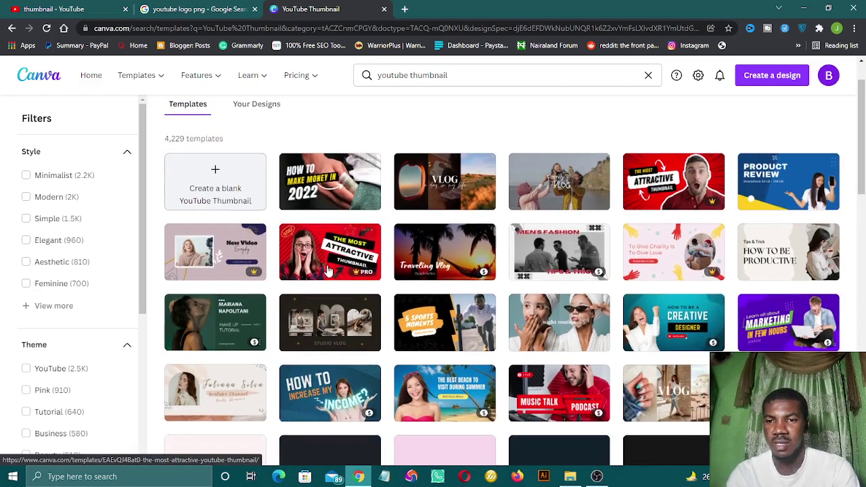
scroll(330, 271, "up", 1)
scroll(331, 273, "down", 1)
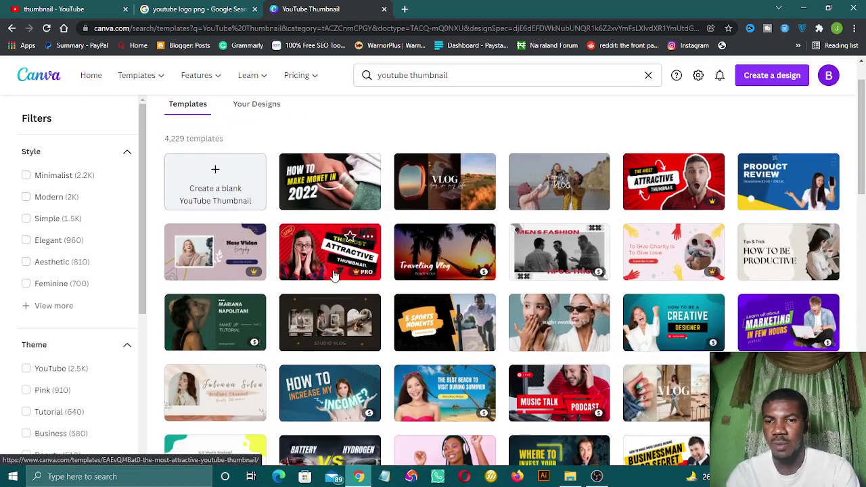
scroll(332, 276, "down", 2)
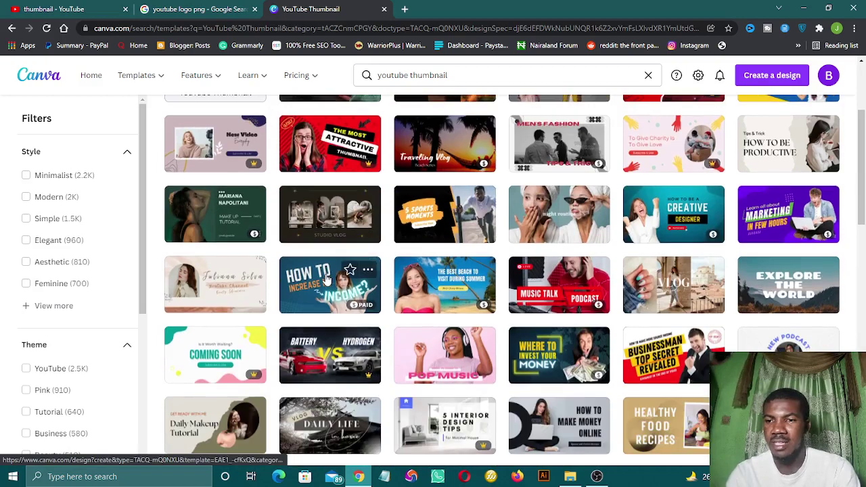
scroll(554, 280, "down", 2)
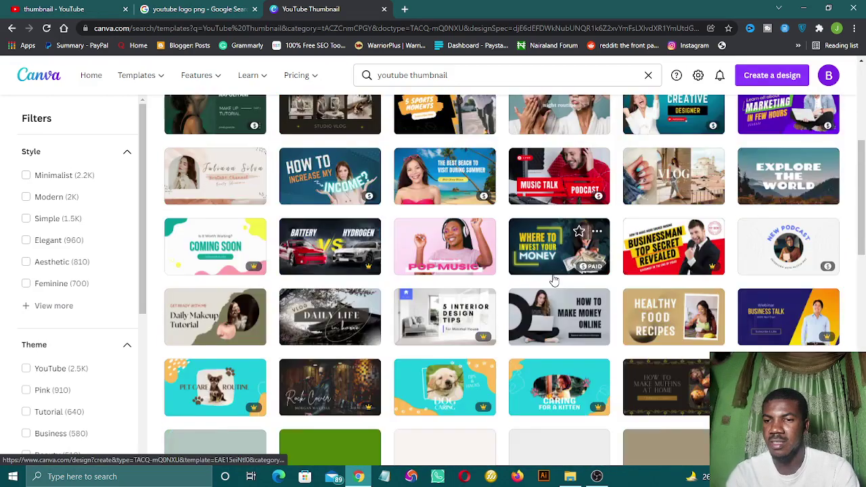
scroll(553, 279, "down", 2)
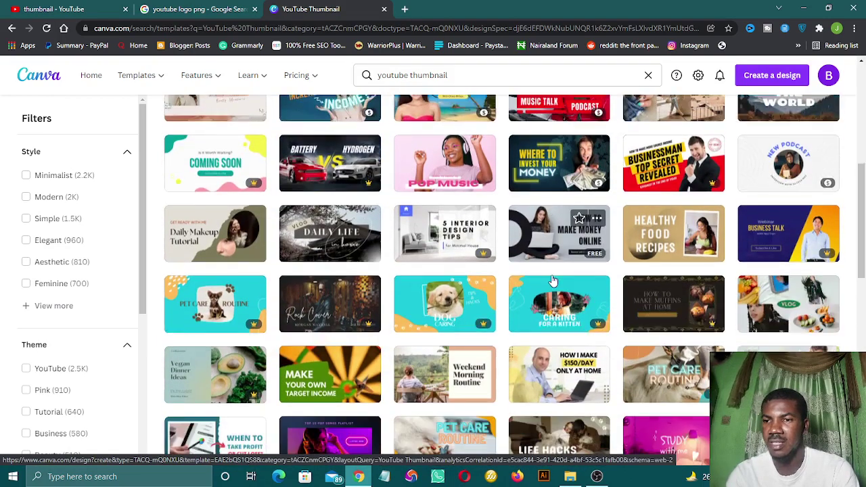
scroll(553, 280, "down", 2)
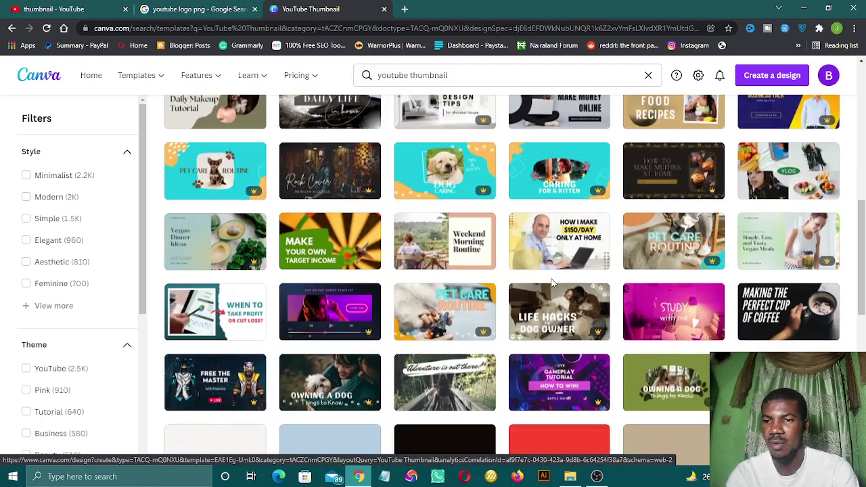
scroll(554, 283, "down", 2)
scroll(553, 282, "down", 3)
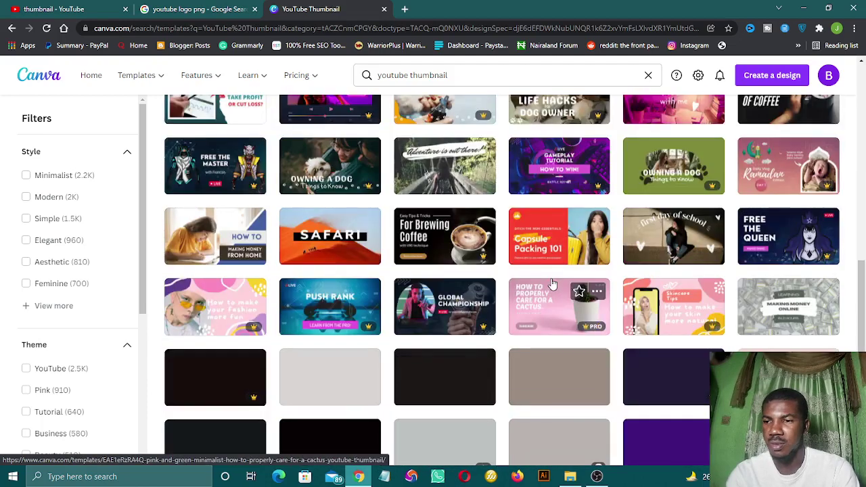
scroll(553, 283, "down", 2)
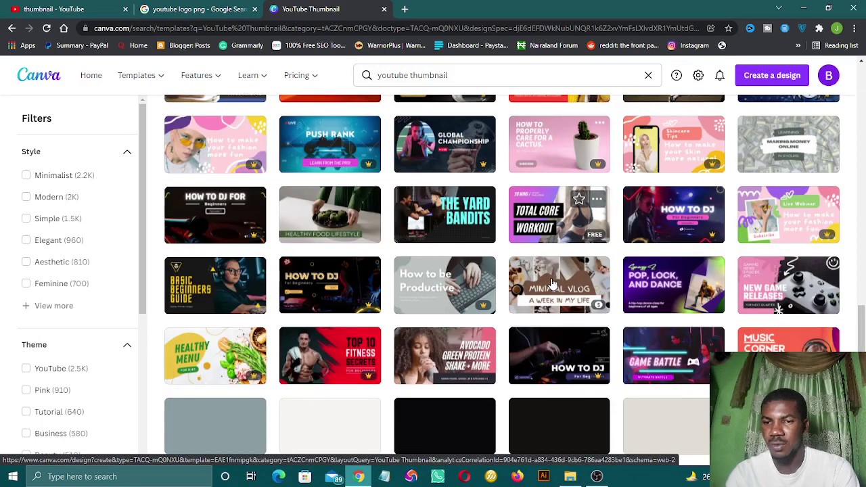
scroll(554, 283, "down", 3)
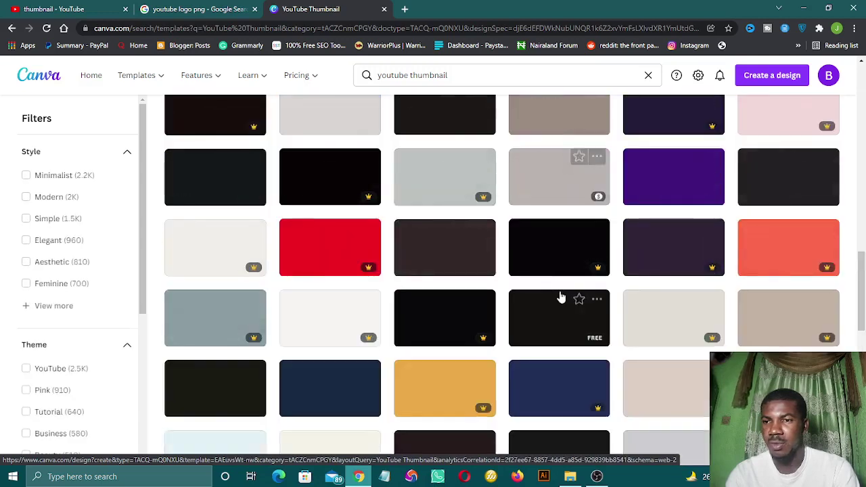
scroll(560, 296, "up", 3)
scroll(559, 296, "up", 3)
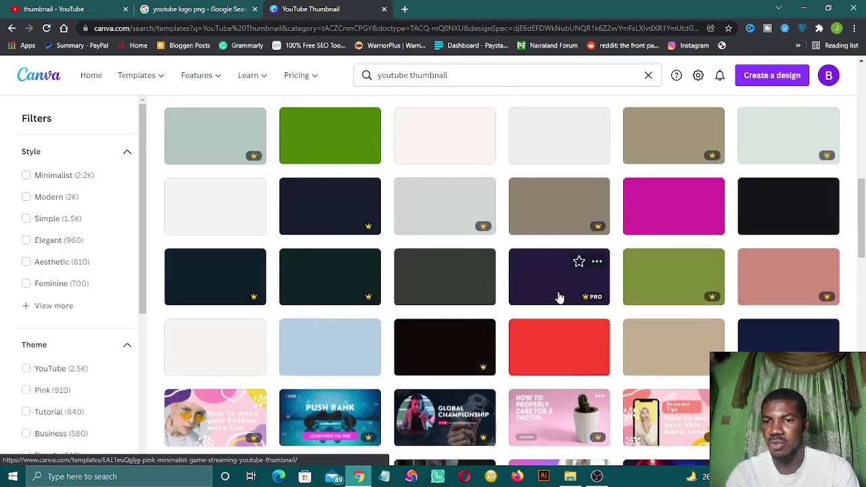
scroll(559, 298, "down", 10)
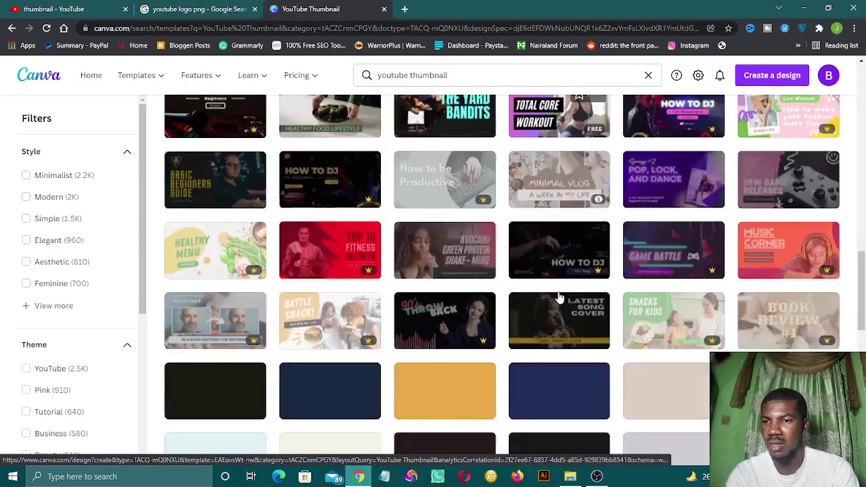
scroll(559, 297, "down", 2)
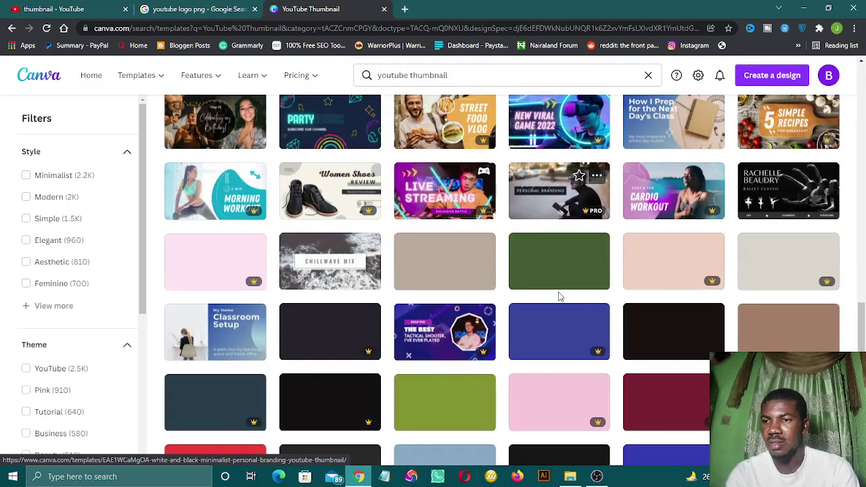
scroll(560, 296, "down", 2)
scroll(559, 297, "down", 4)
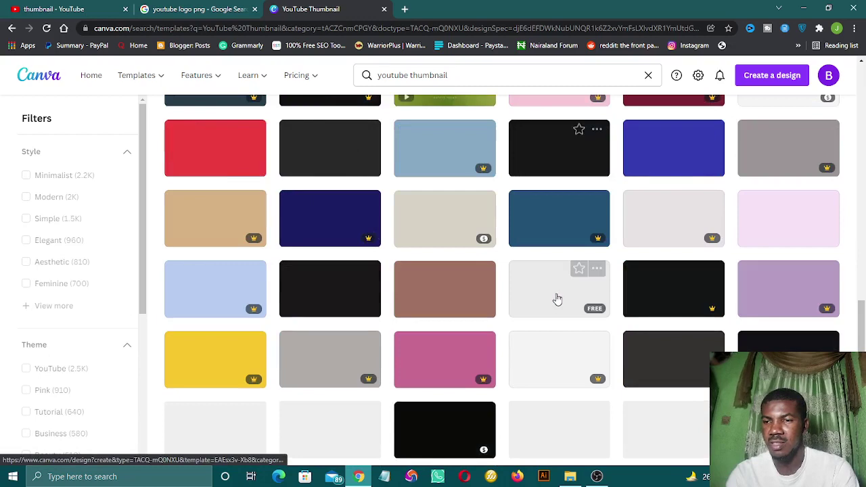
scroll(557, 302, "down", 2)
scroll(555, 306, "up", 1)
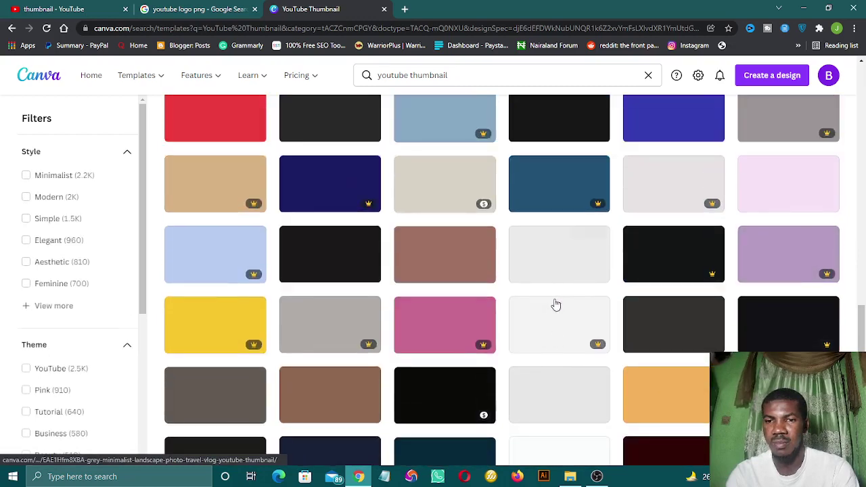
scroll(555, 306, "up", 6)
scroll(555, 306, "up", 3)
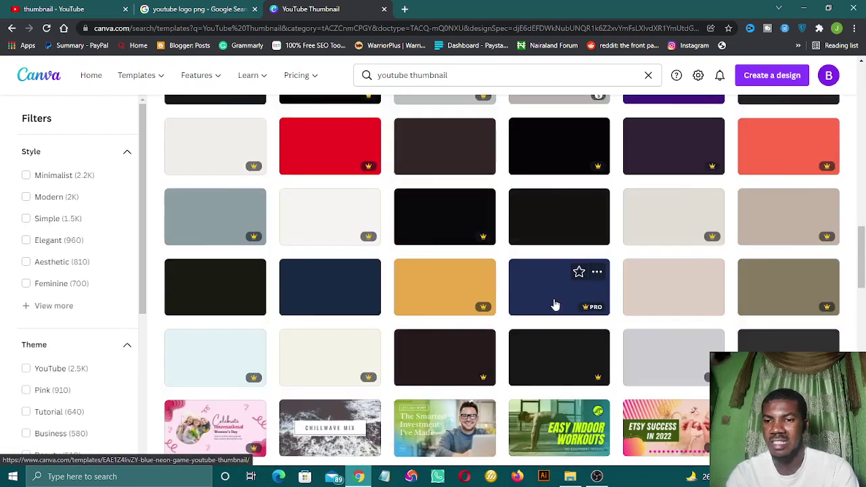
scroll(555, 306, "up", 2)
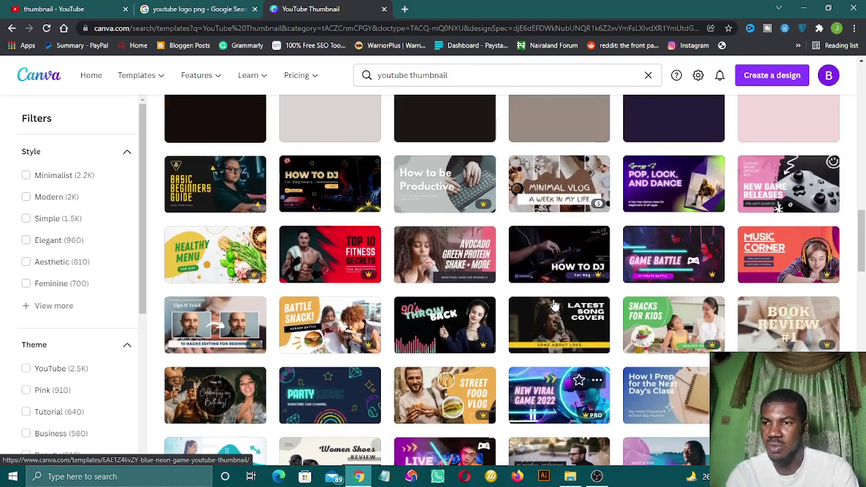
scroll(554, 306, "up", 1)
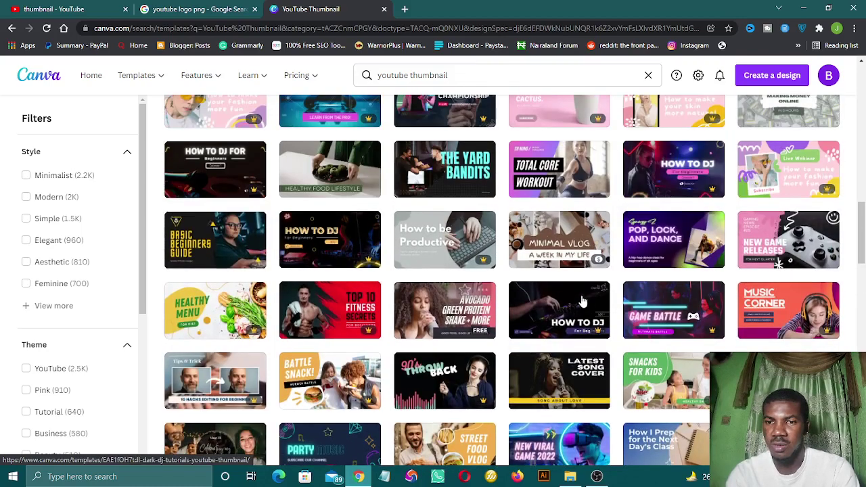
scroll(545, 309, "up", 3)
scroll(541, 310, "up", 3)
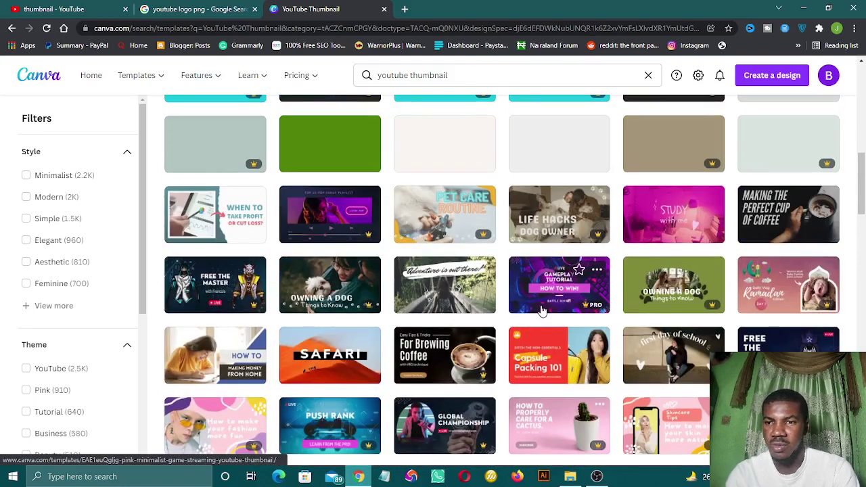
Return to the first templates and open the "How to make money in 2022" thumbnail template for editing
scroll(541, 310, "up", 5)
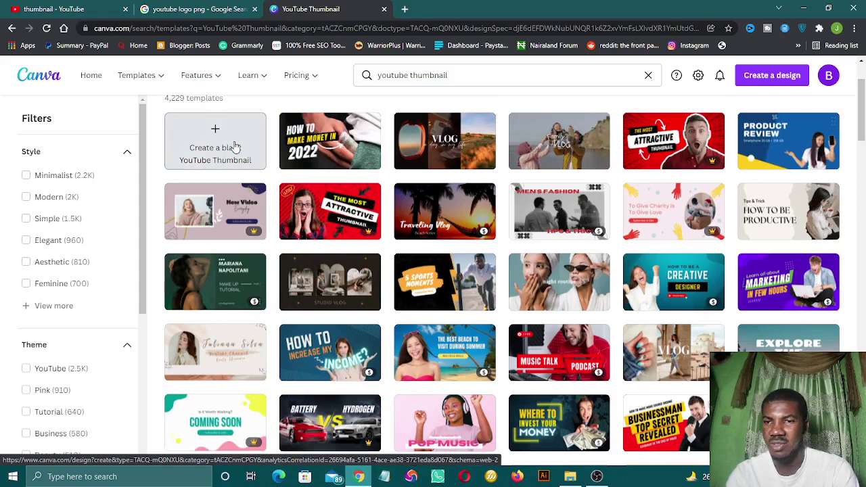
scroll(348, 169, "up", 1)
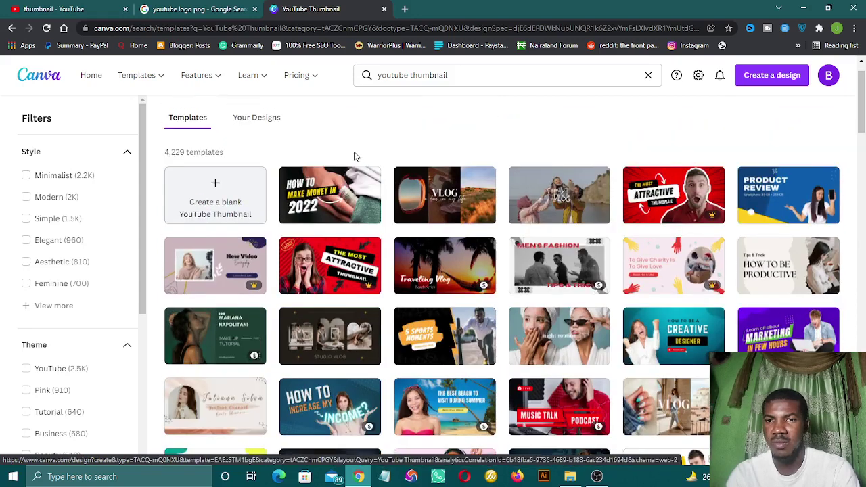
left_click(331, 196)
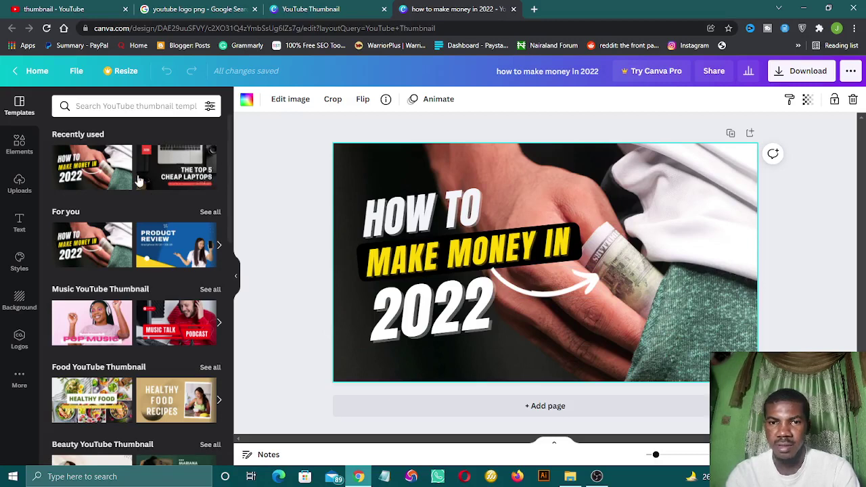
Look through the suggested thumbnail templates and search the templates for "youtube bg"
scroll(138, 180, "down", 3)
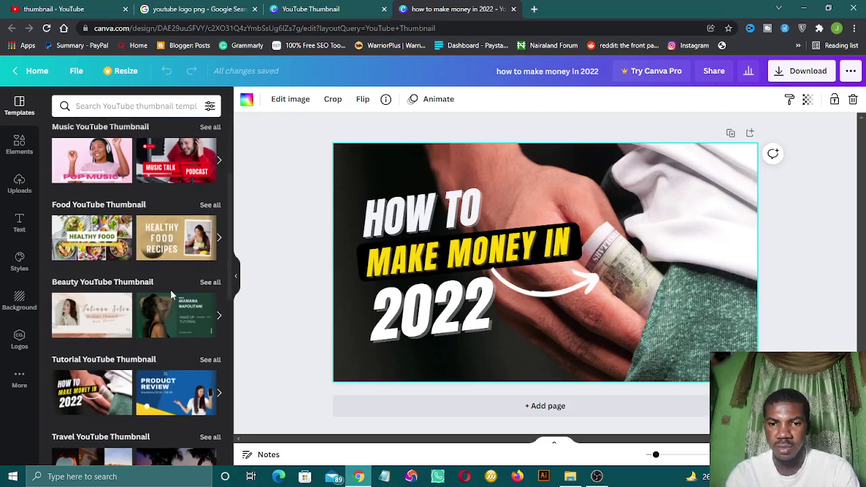
scroll(170, 289, "down", 3)
scroll(136, 270, "up", 5)
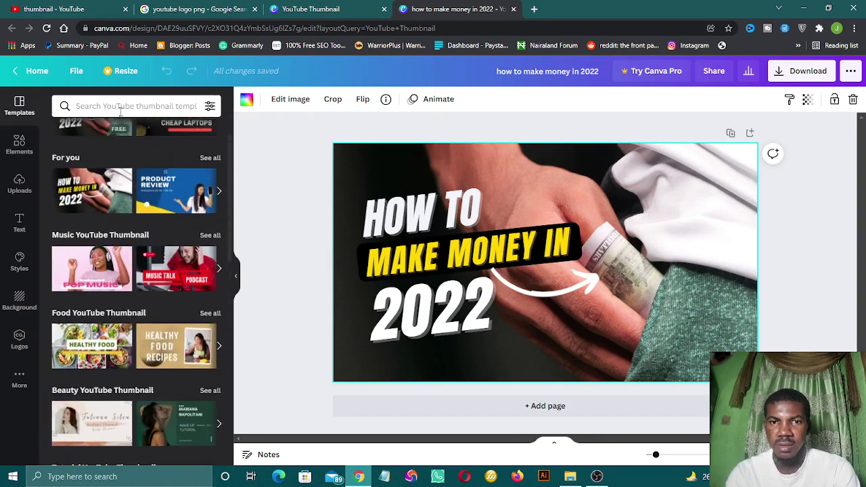
left_click(122, 107)
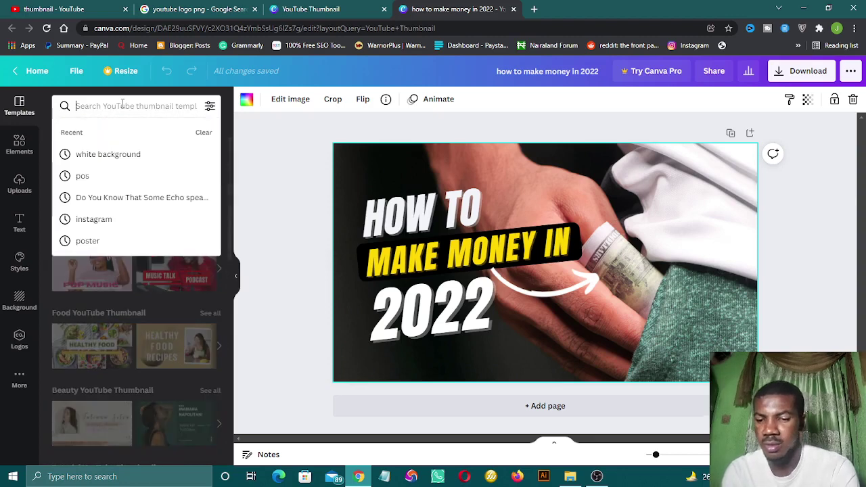
type("youtu")
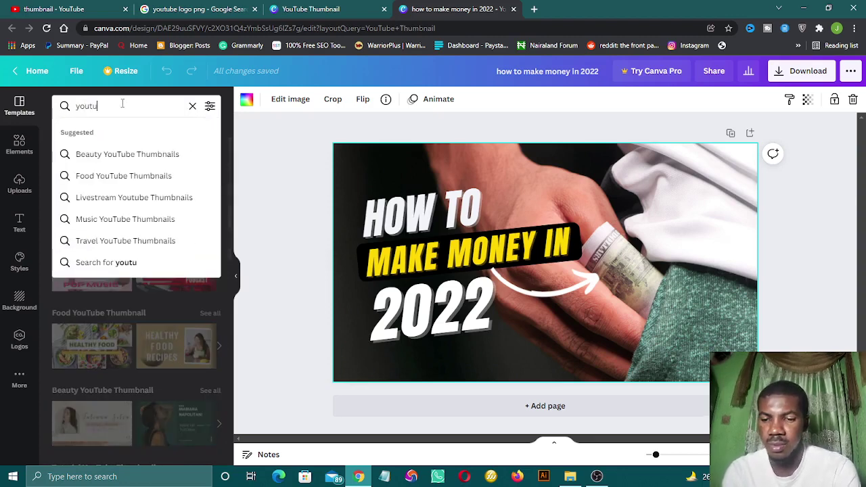
type("be")
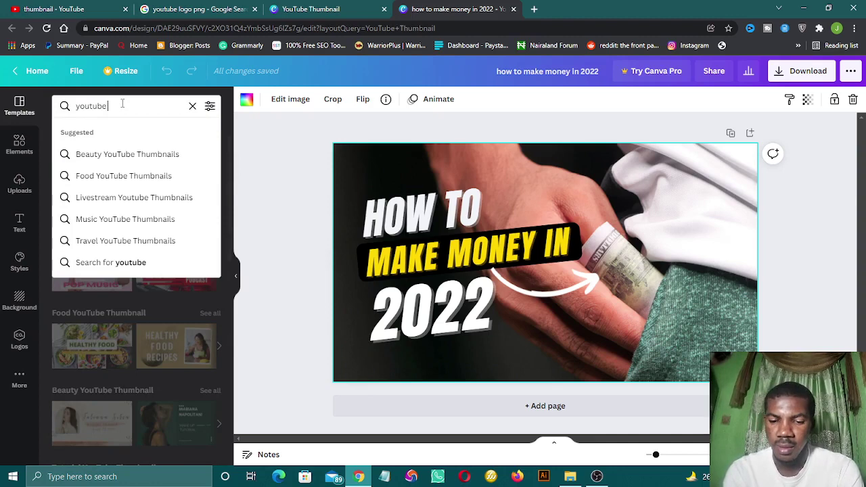
type(" bg")
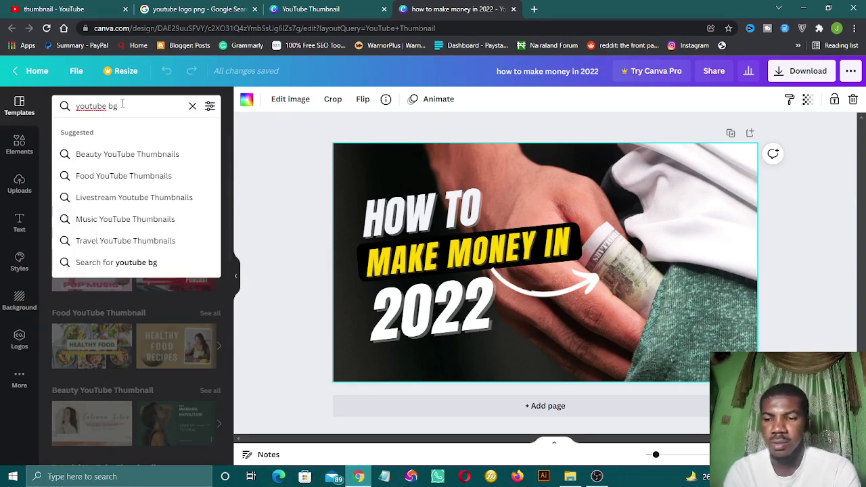
key("Return")
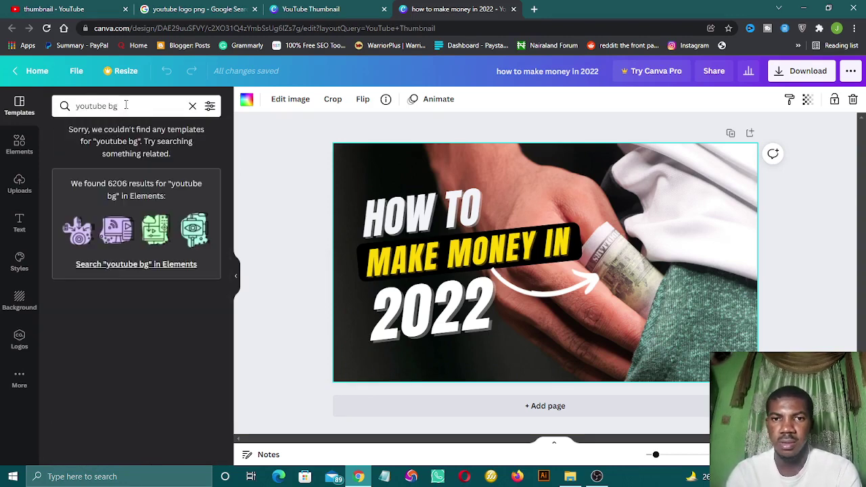
Delete the template's background photo and search the templates for "youtube background"
key("Delete")
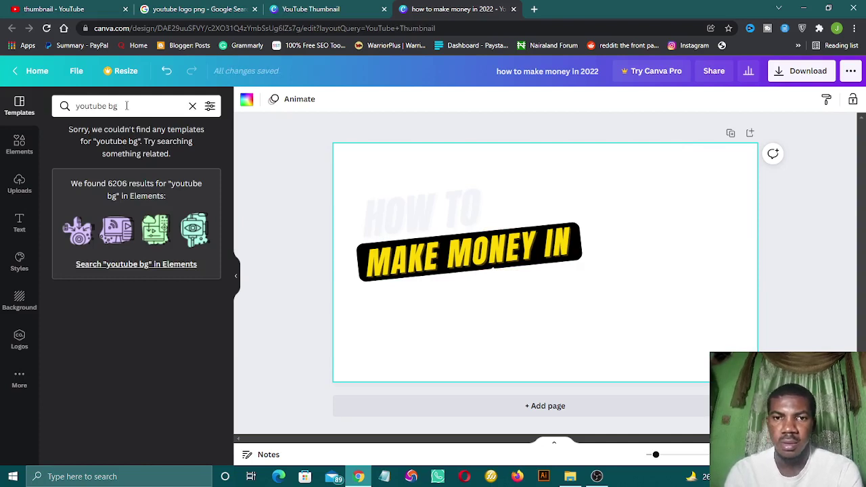
left_click(123, 105)
key("BackSpace")
type("a")
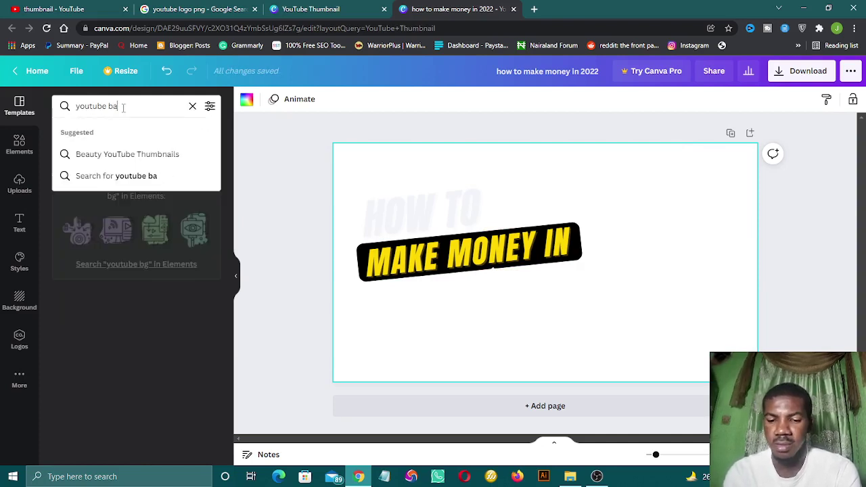
type("ckgr")
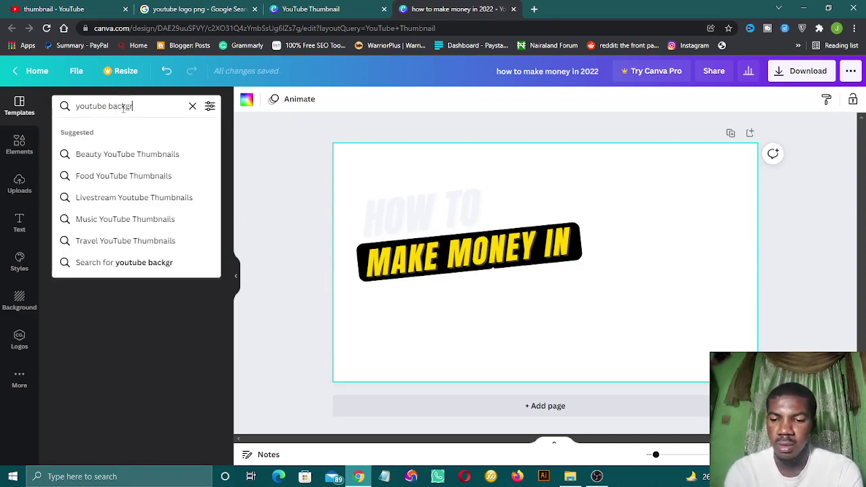
type("ound")
key("Return")
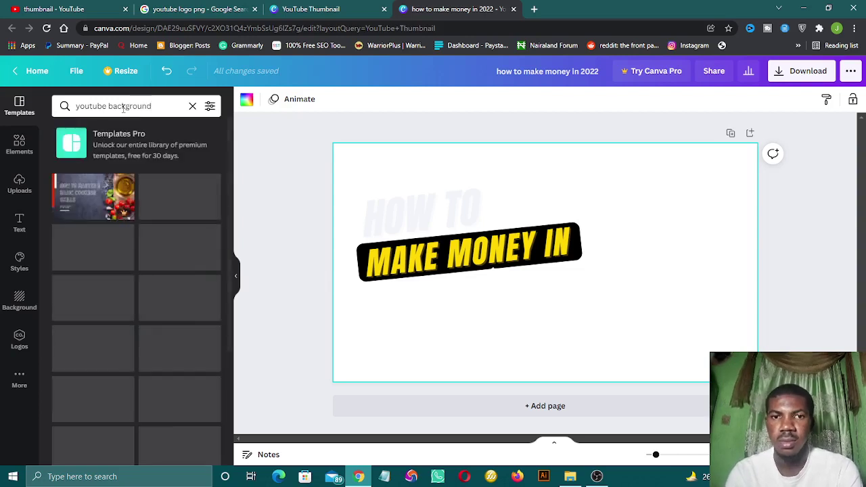
Look through the "youtube background" templates for a suitable thumbnail background
scroll(157, 338, "down", 3)
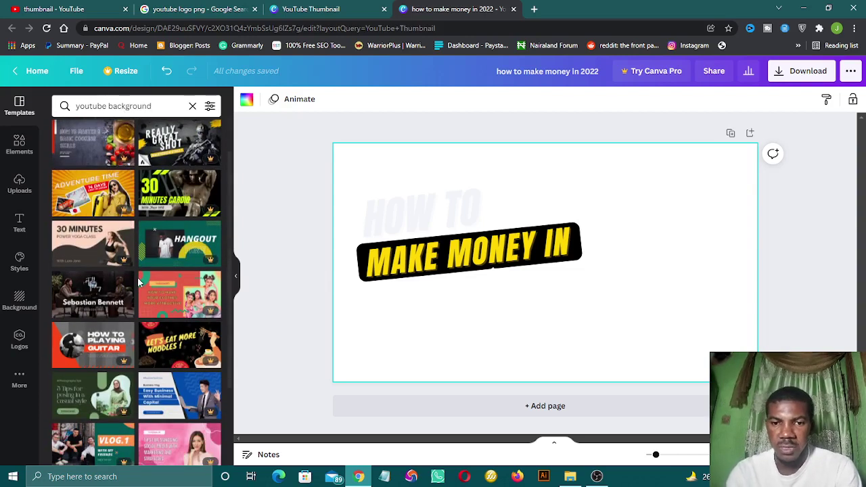
scroll(157, 355, "down", 4)
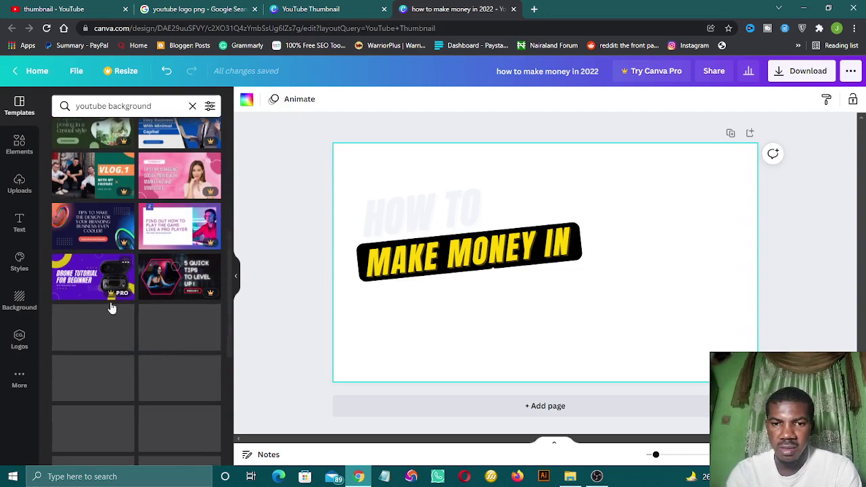
scroll(135, 314, "down", 5)
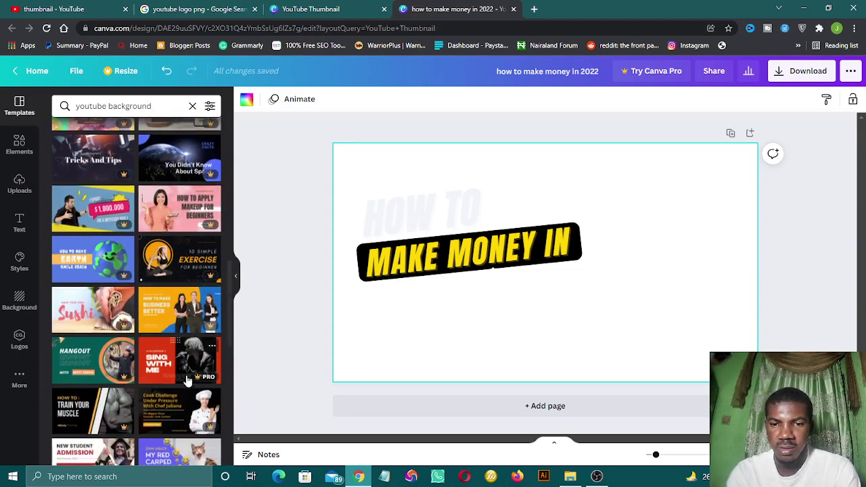
scroll(187, 381, "down", 2)
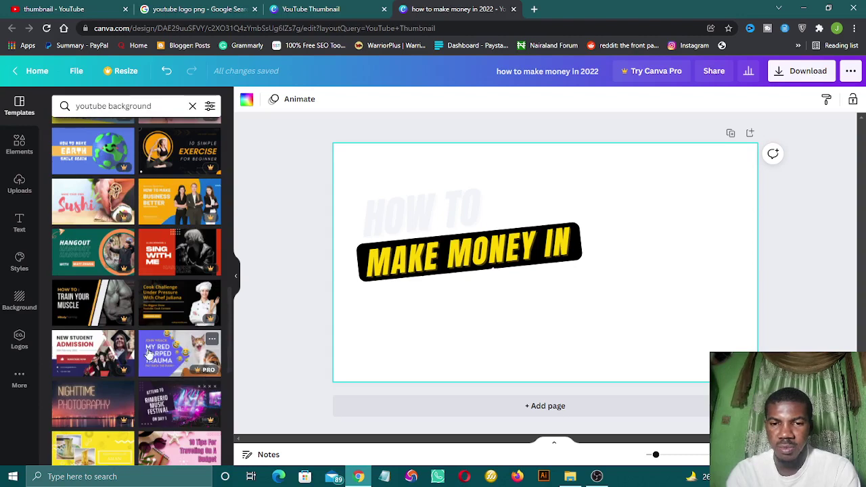
scroll(149, 354, "down", 6)
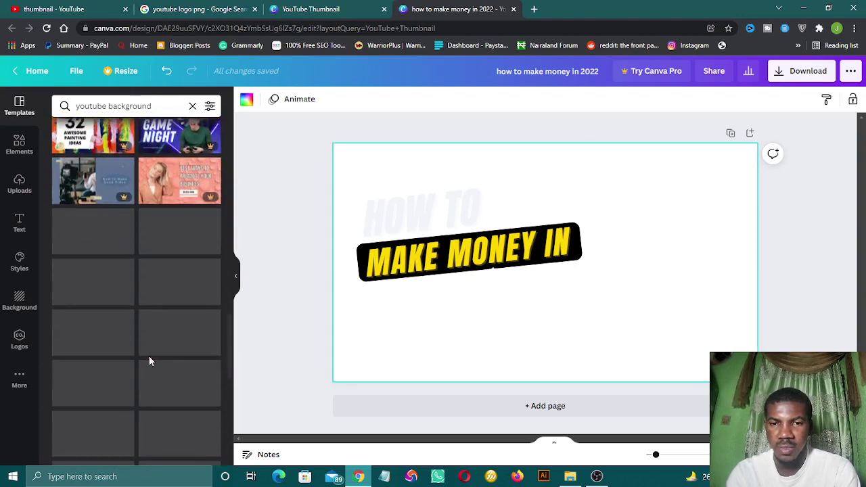
scroll(142, 362, "down", 3)
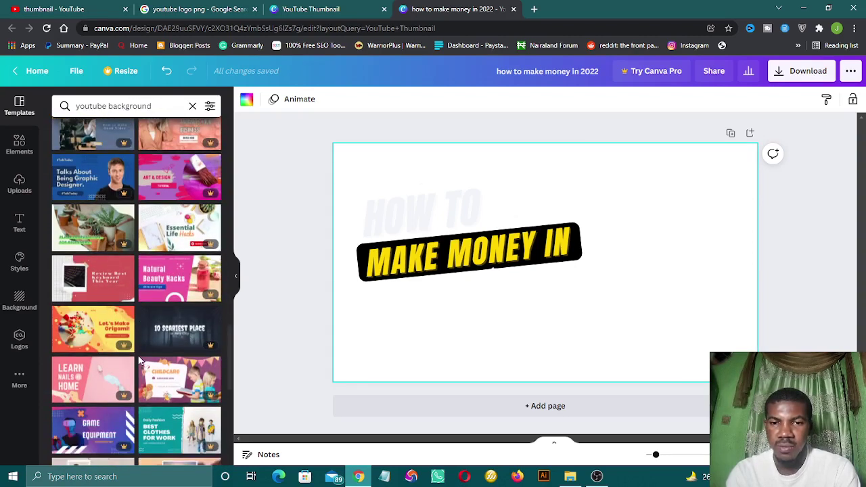
scroll(141, 363, "down", 3)
scroll(141, 360, "down", 2)
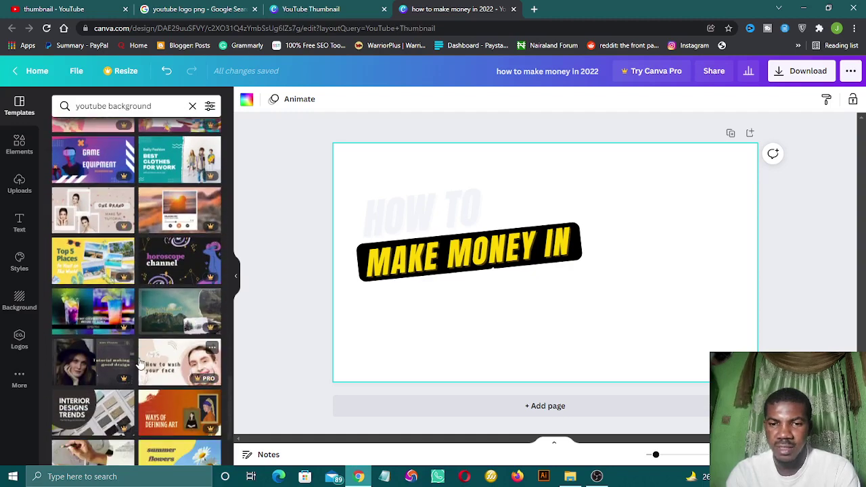
scroll(118, 326, "up", 1)
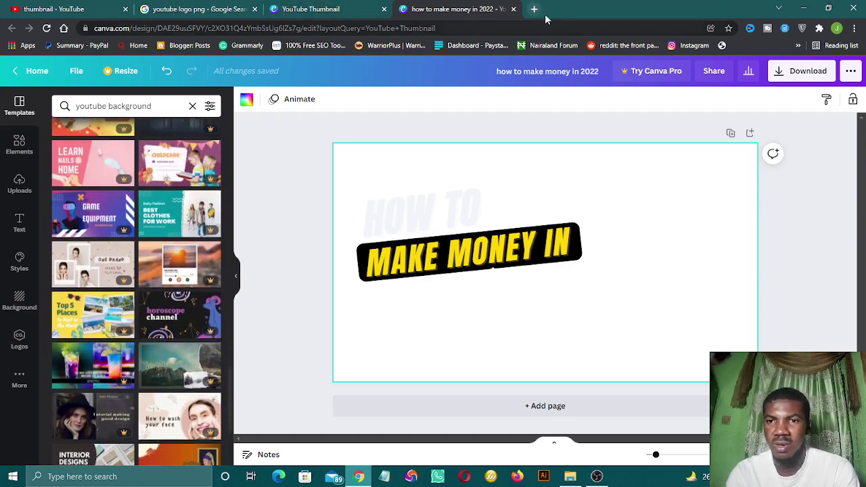
scroll(91, 321, "up", 5)
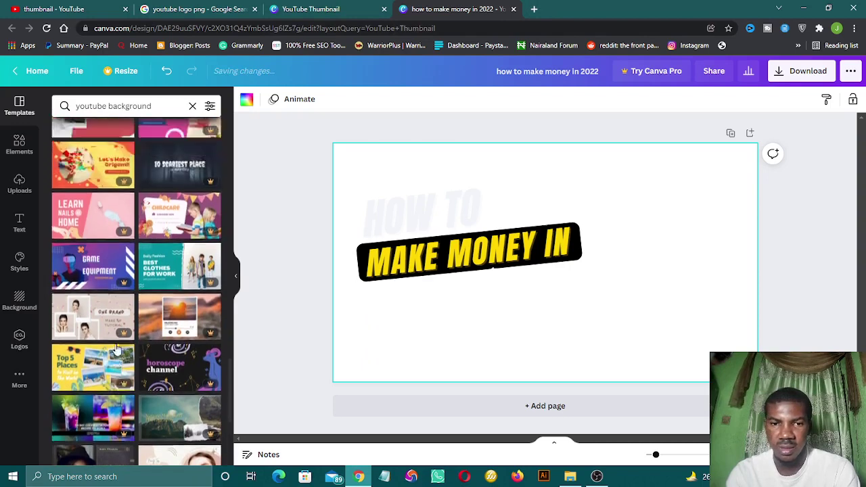
Add the red YouTube splash logo from the uploaded images to the page, enlarge it and place it near the page's centre
left_click(19, 184)
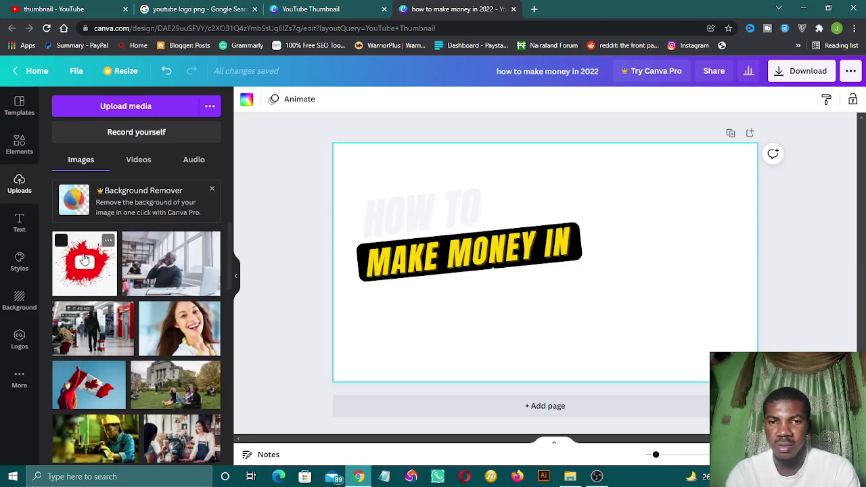
scroll(84, 260, "down", 10)
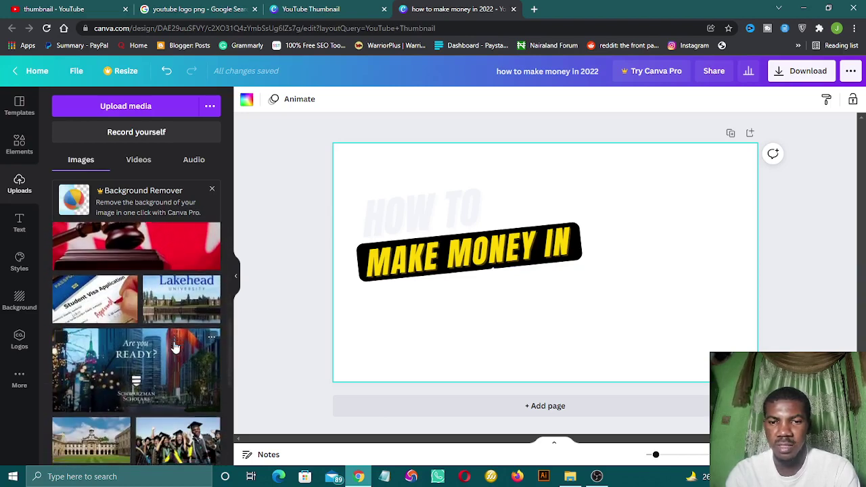
scroll(174, 348, "down", 12)
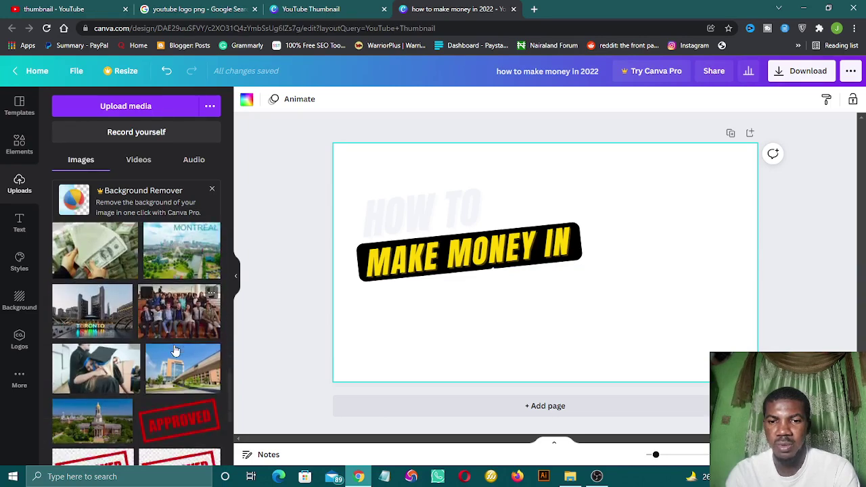
scroll(175, 351, "up", 20)
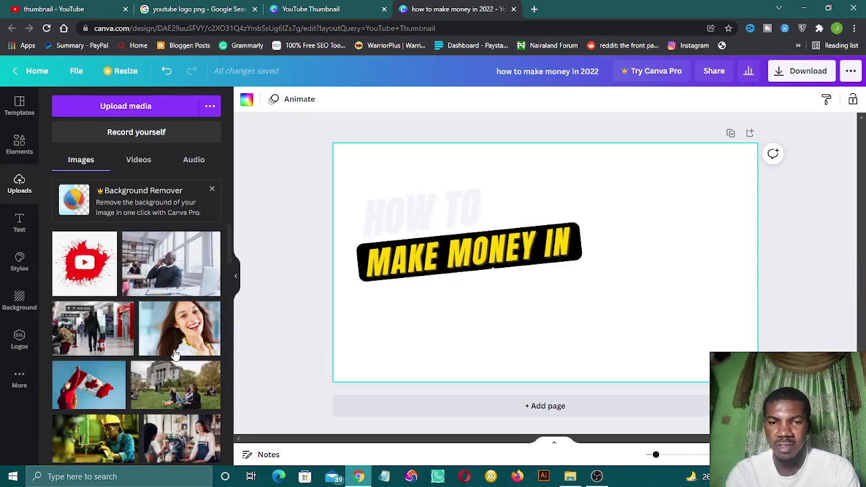
left_click(96, 276)
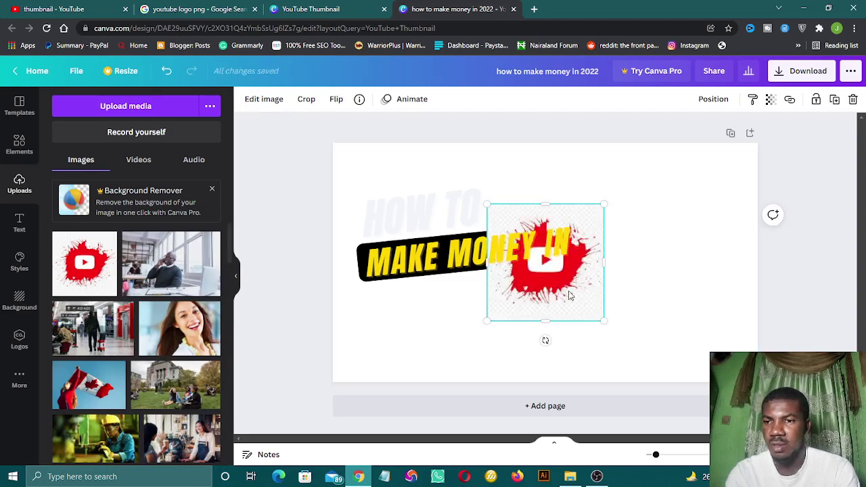
left_click_drag(568, 296, 652, 322)
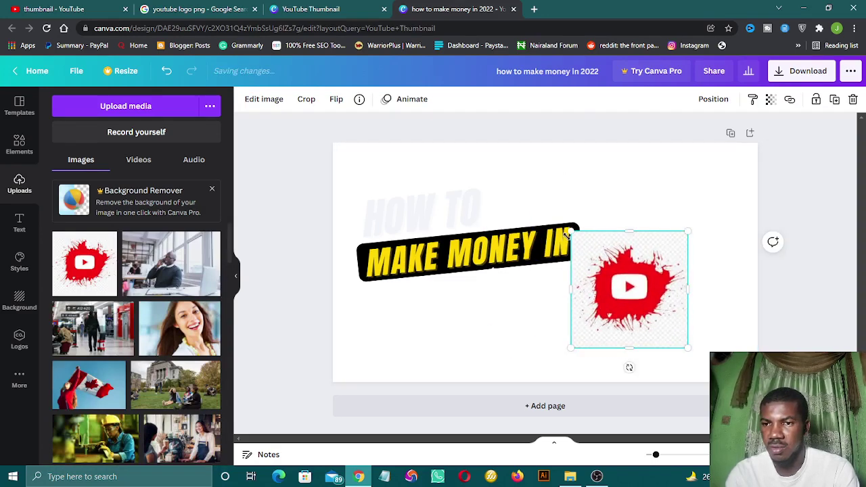
left_click_drag(567, 233, 498, 165)
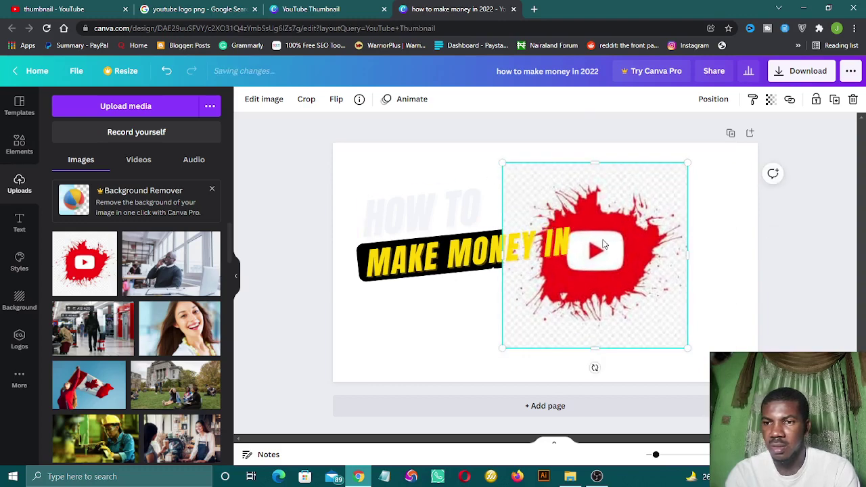
left_click_drag(604, 245, 560, 234)
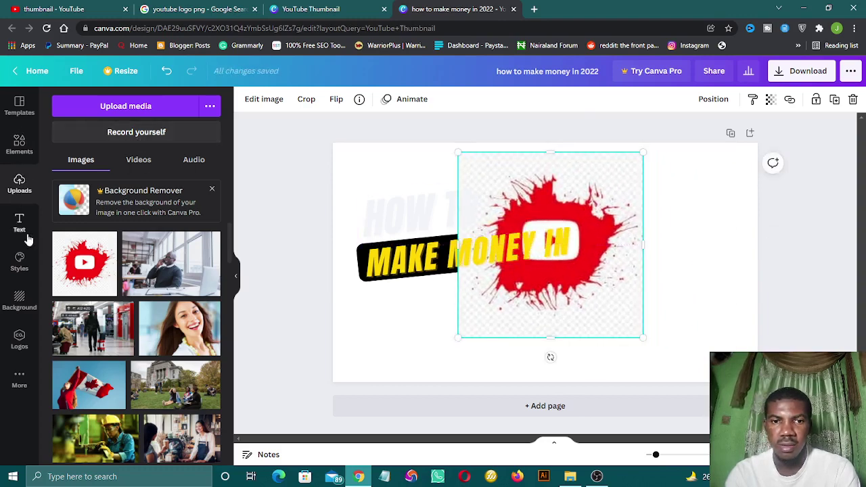
Add the uploaded photo of the smiling woman and shift the photo and the "HOW TO" text to the right on the page
left_click(200, 335)
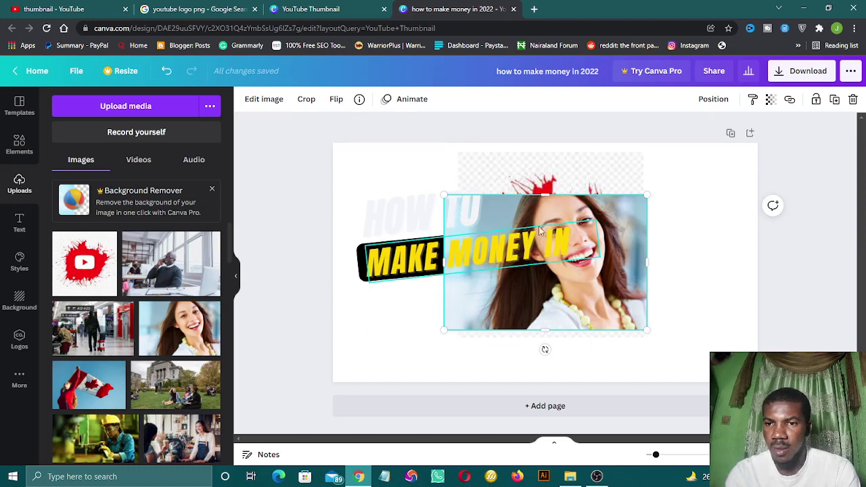
left_click_drag(474, 208, 579, 230)
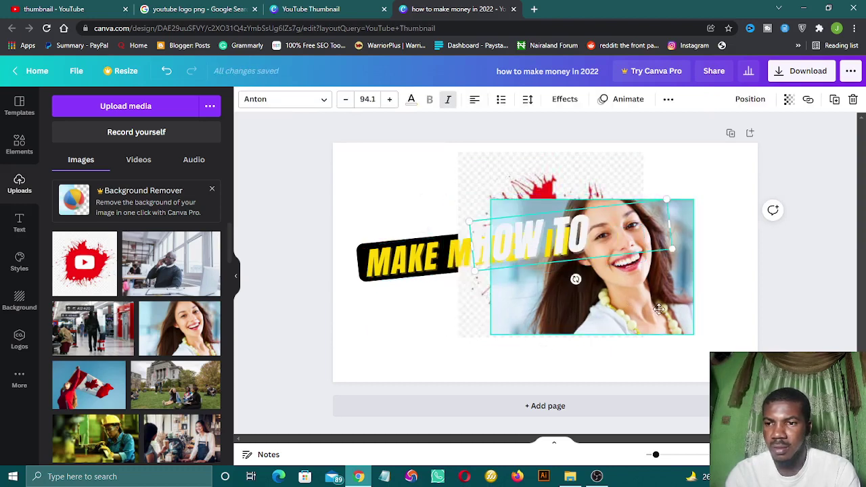
left_click_drag(659, 309, 700, 328)
Enlarge and position the smiling woman's photo until it covers the whole page, and send it to the back
left_click_drag(533, 219, 371, 114)
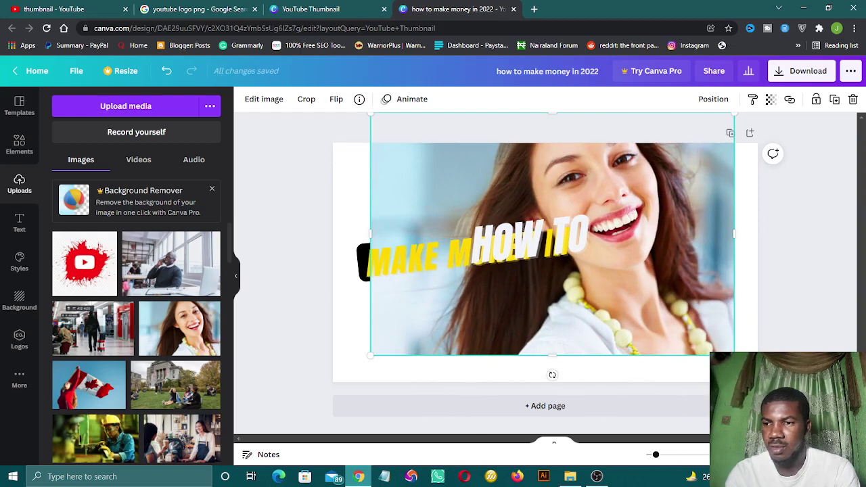
left_click_drag(734, 356, 760, 373)
left_click_drag(410, 171, 420, 187)
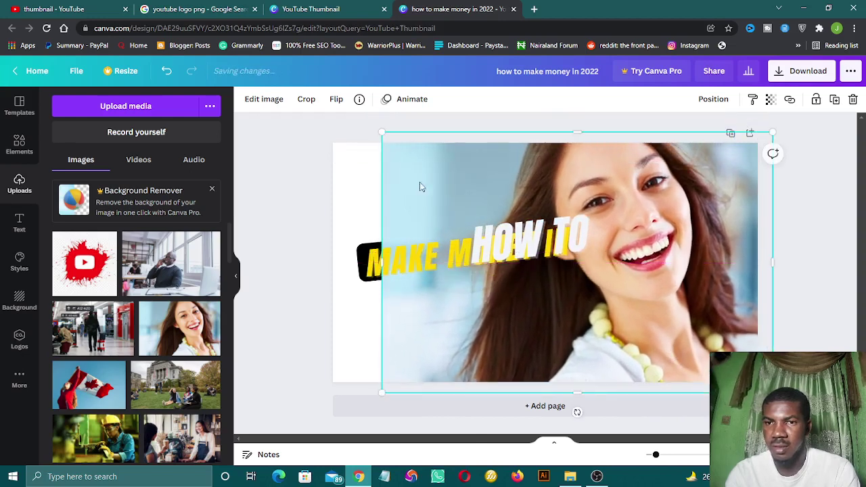
left_click_drag(330, 123, 332, 124)
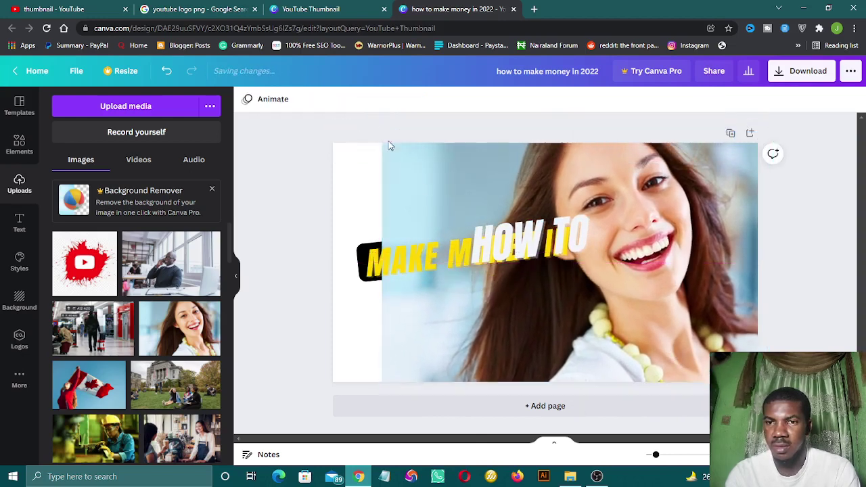
left_click(408, 158)
left_click_drag(384, 133, 314, 122)
left_click_drag(718, 237, 691, 234)
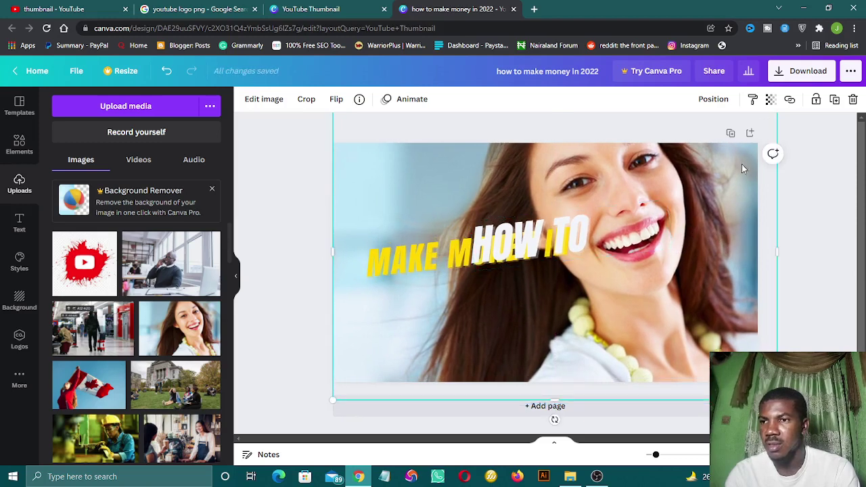
left_click(714, 99)
left_click(660, 157)
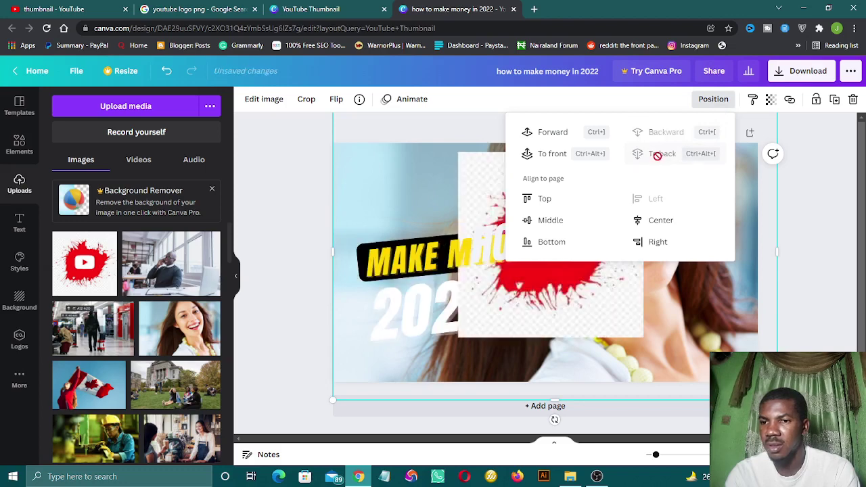
Delete the red YouTube splash logo from the page
left_click(695, 308)
left_click(626, 310)
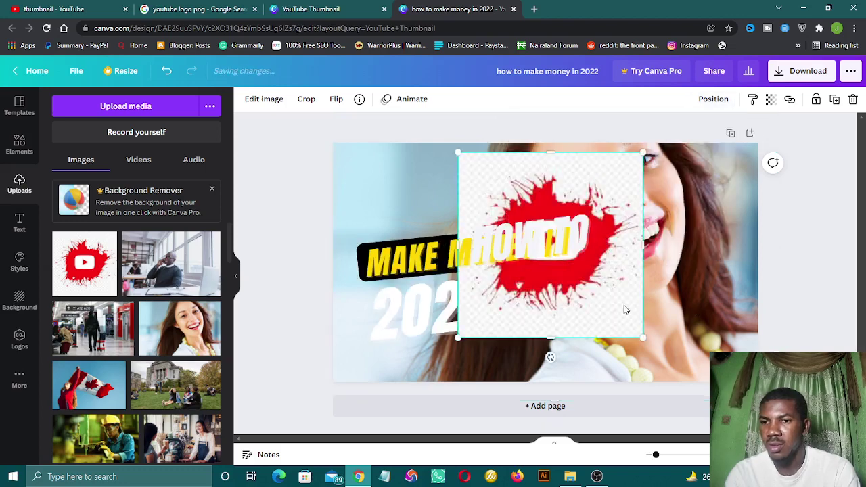
key("Delete")
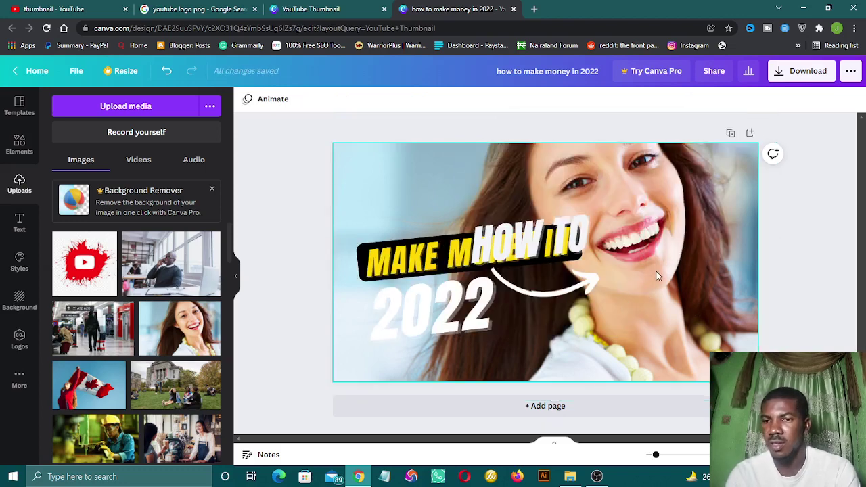
Move the "HOW TO" text so it sits just above the black "MAKE MONEY IN" banner, roughly aligned with the banner's start
left_click(657, 275)
left_click_drag(496, 250, 416, 226)
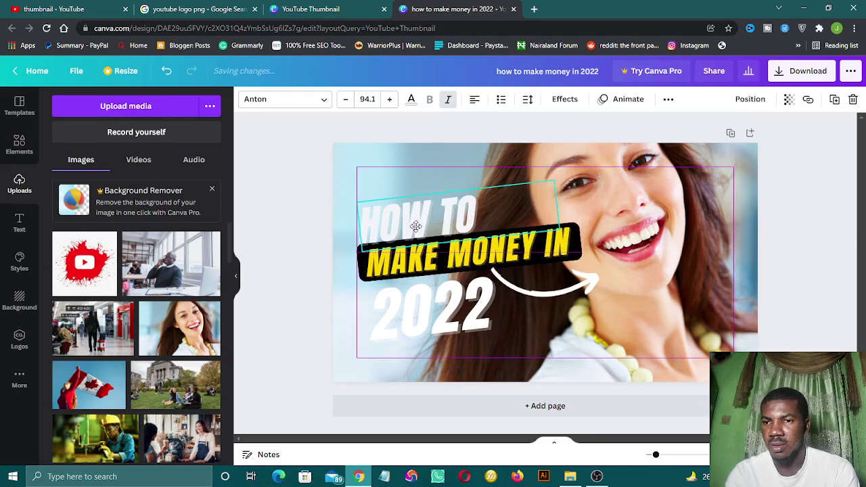
left_click(625, 297)
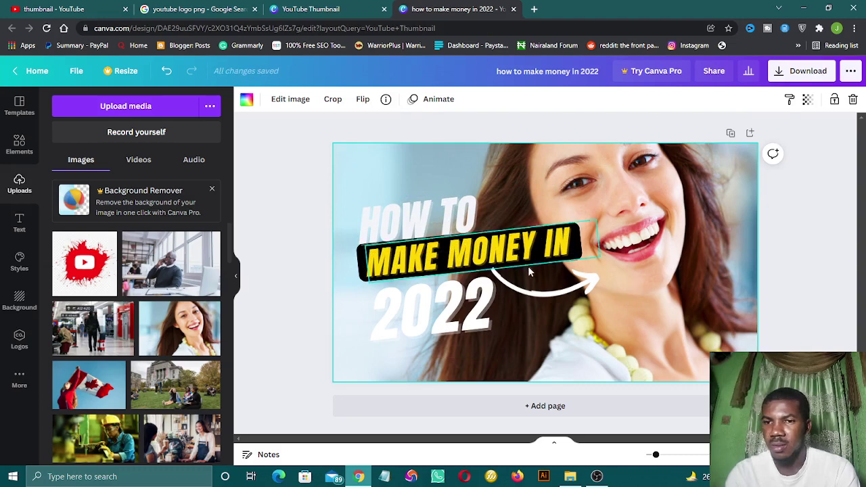
left_click_drag(403, 233, 406, 227)
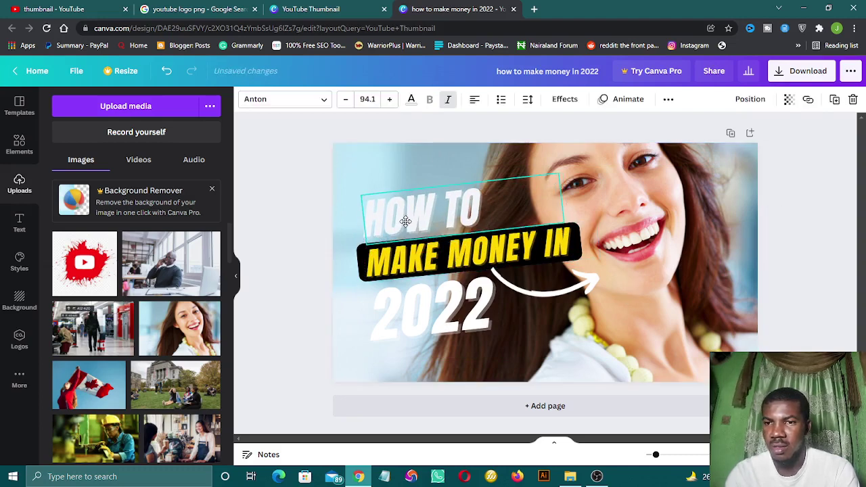
Replace the "MAKE MONEY IN" text with "YOUTUBE THUMBNAIL" and widen its text box until the words fit on one line
left_click(468, 252)
double_click(469, 249)
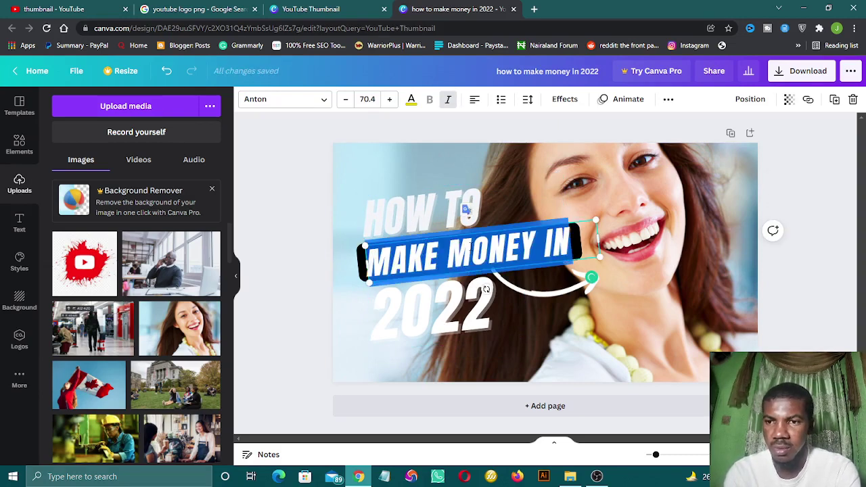
key("BackSpace")
type("YOU")
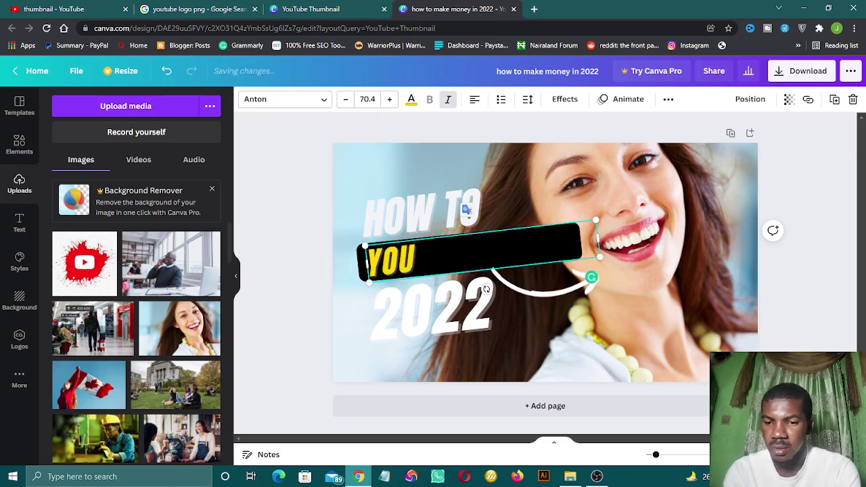
type("TUB")
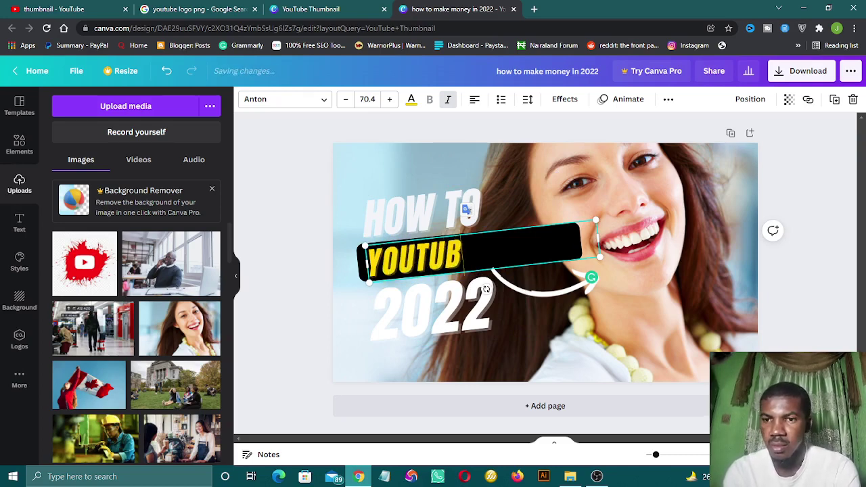
type("E")
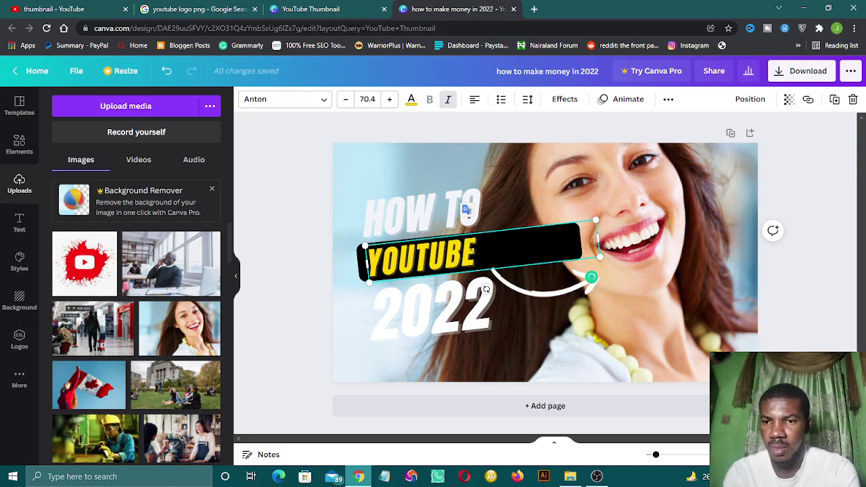
type(" T")
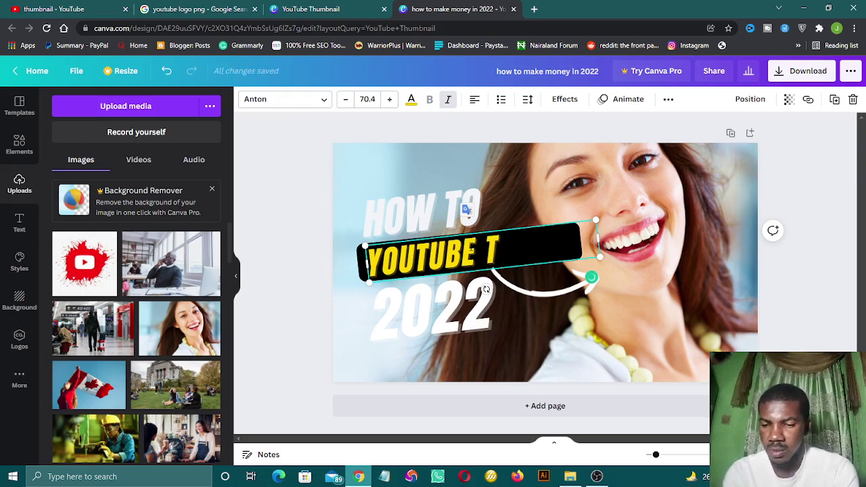
type("HUM")
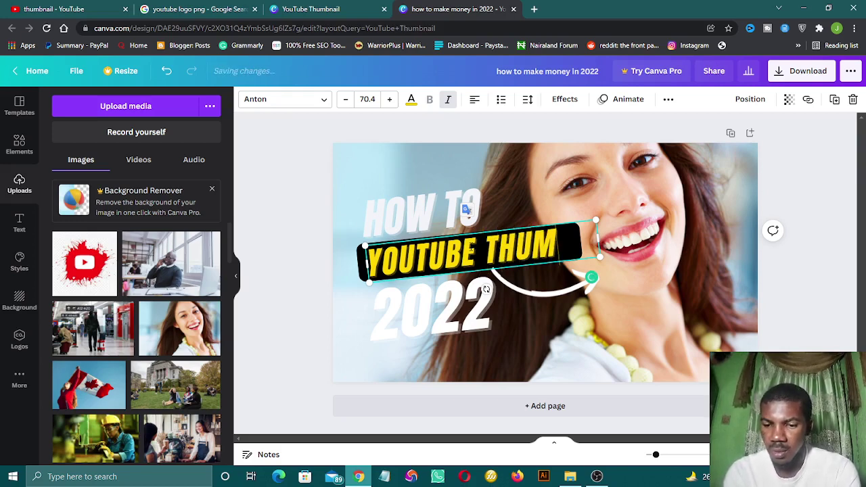
type("BNAIL")
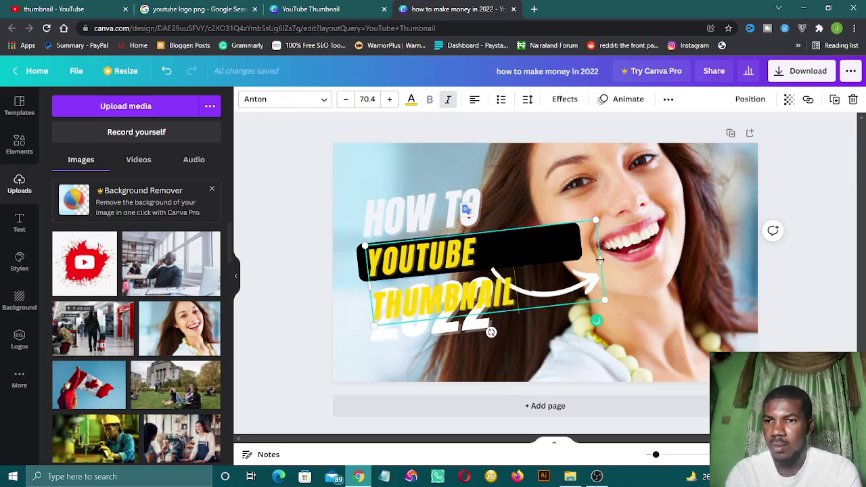
left_click_drag(605, 257, 638, 234)
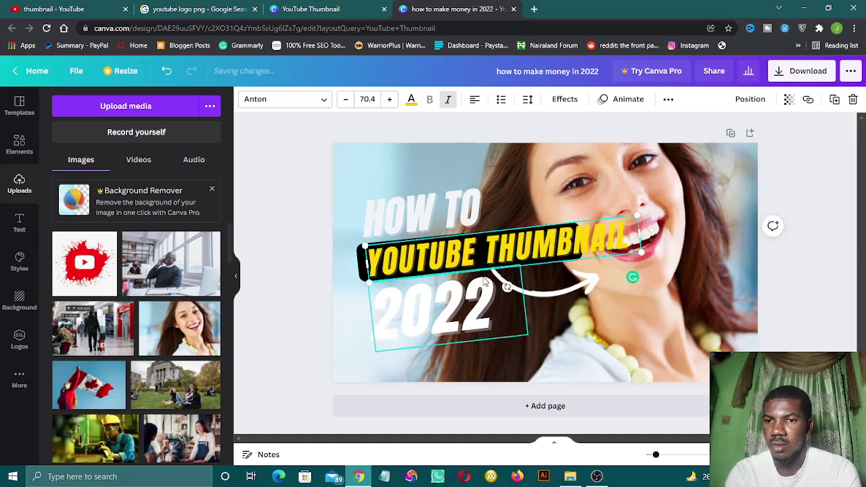
Lengthen the black banner to fit "YOUTUBE THUMBNAIL" and place the yellow text back on top of it
left_click(565, 250)
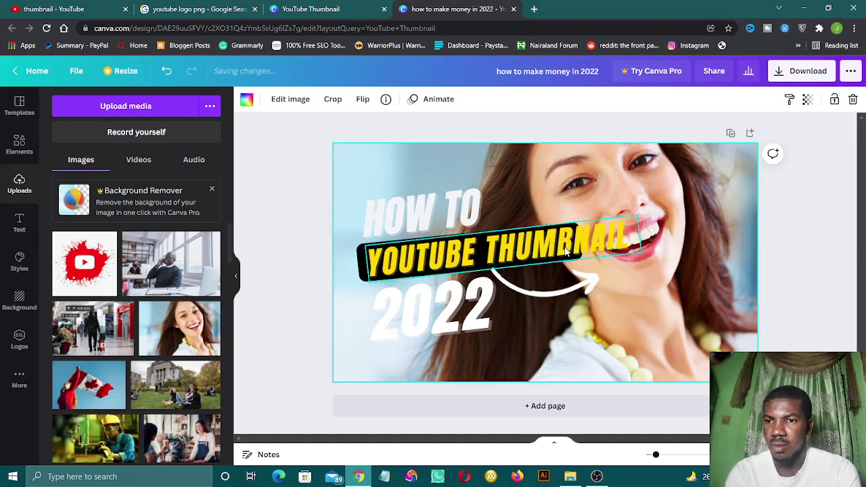
left_click_drag(565, 251, 543, 265)
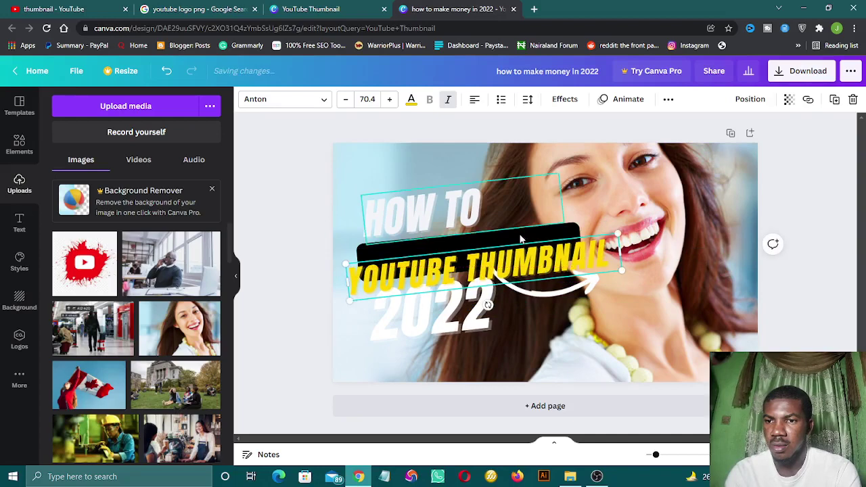
left_click(553, 240)
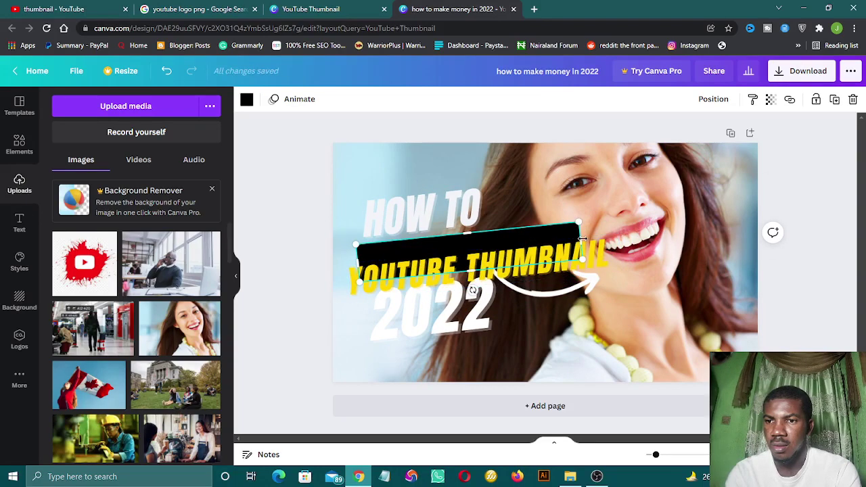
left_click_drag(580, 241, 631, 236)
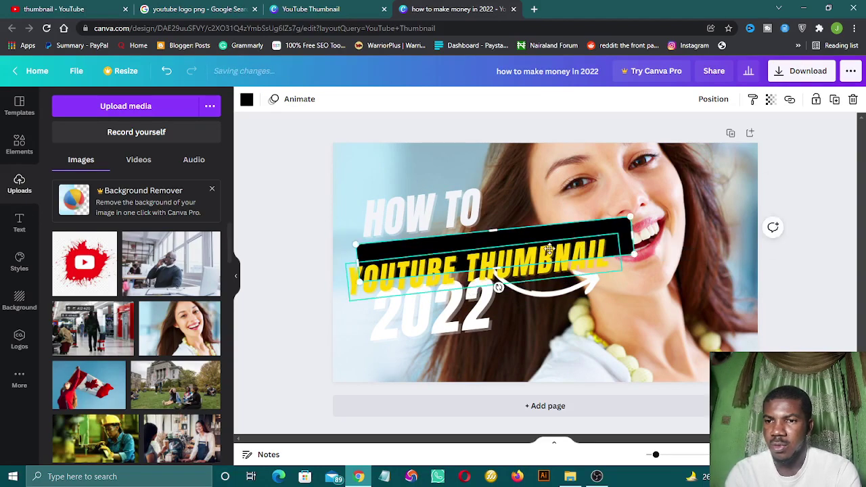
left_click_drag(555, 257, 564, 236)
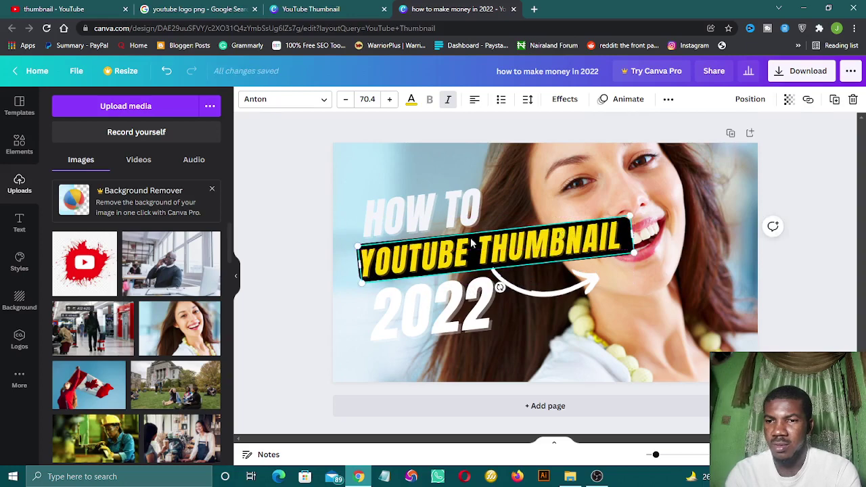
Extend the "HOW TO" heading to "HOW TO DESIGN" and widen its text box so it stays on one line
left_click(470, 221)
left_click(470, 221)
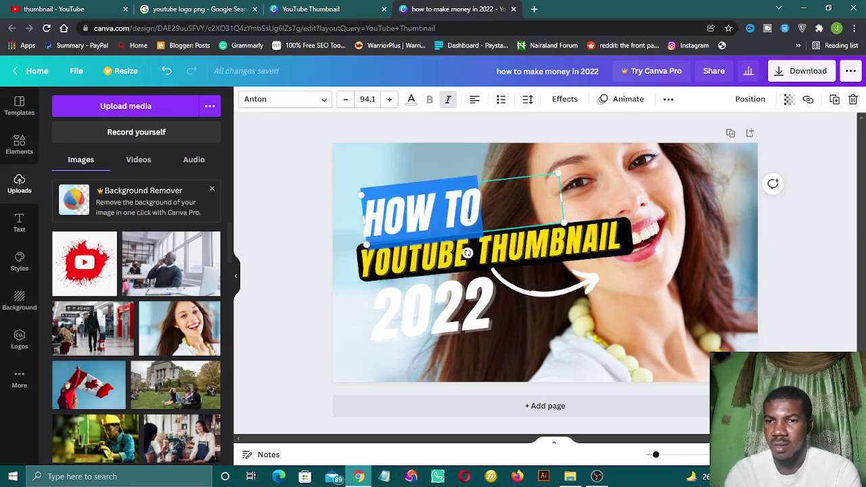
left_click(469, 218)
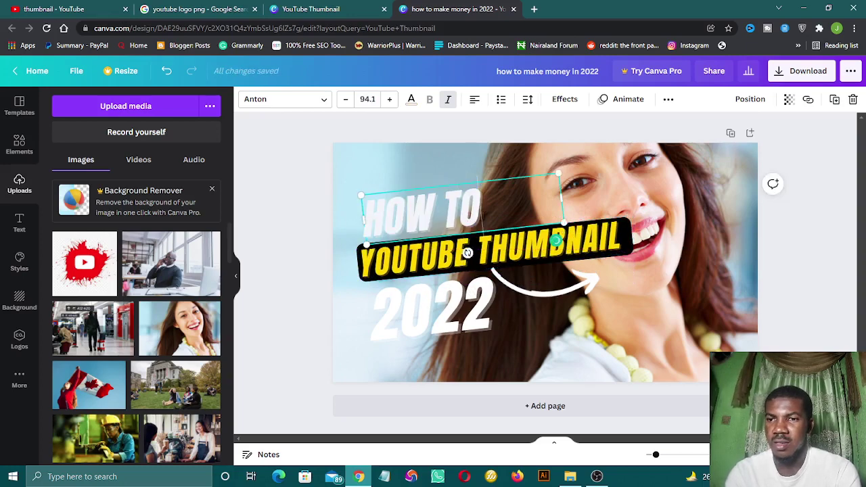
type("DESI")
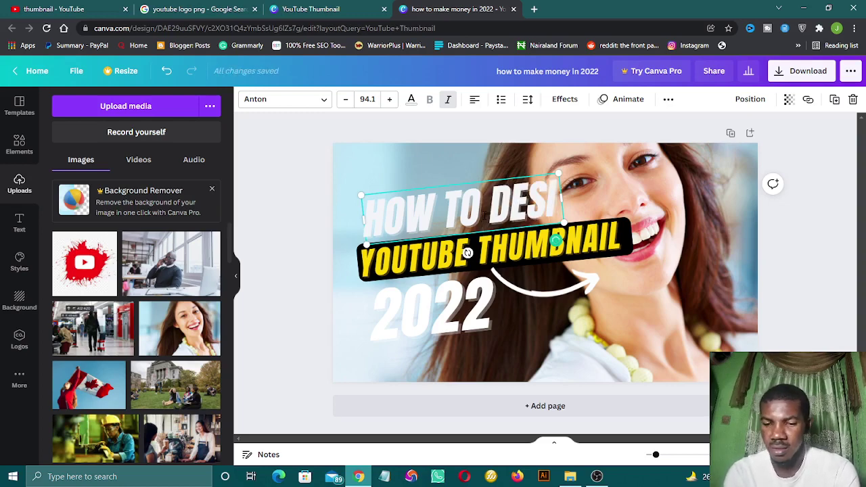
type("GN")
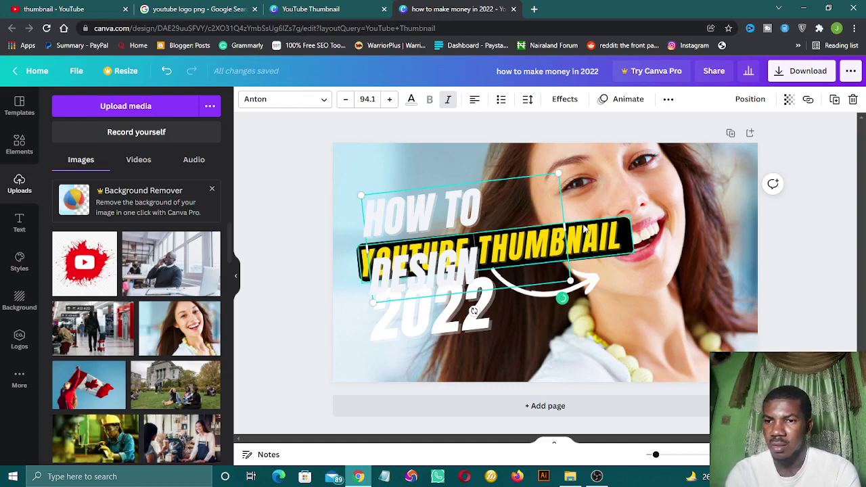
left_click_drag(582, 220, 609, 220)
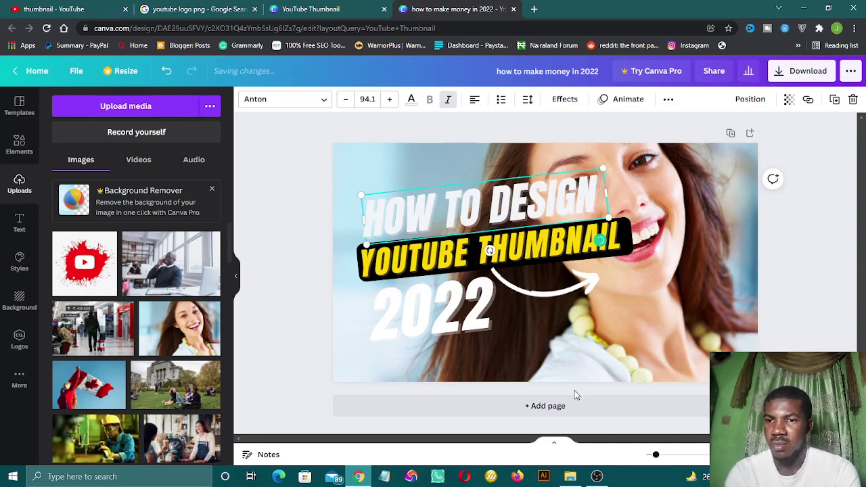
left_click(658, 280)
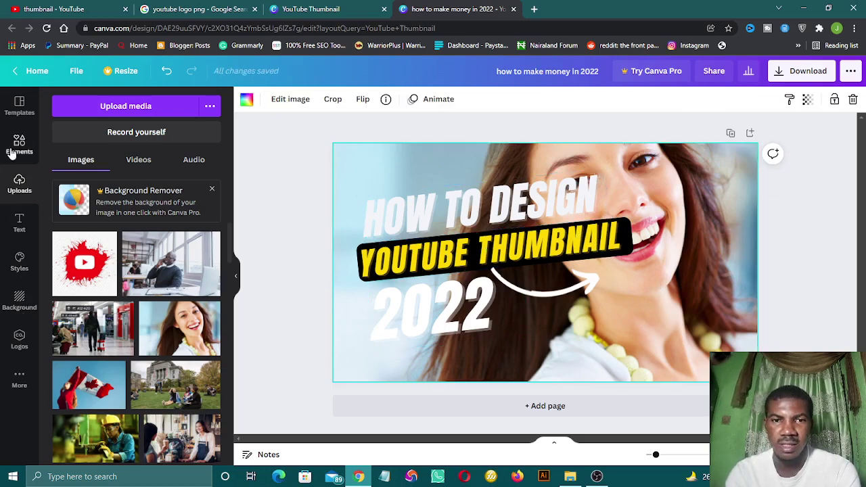
Search the design elements for "youtube icon"
left_click(25, 308)
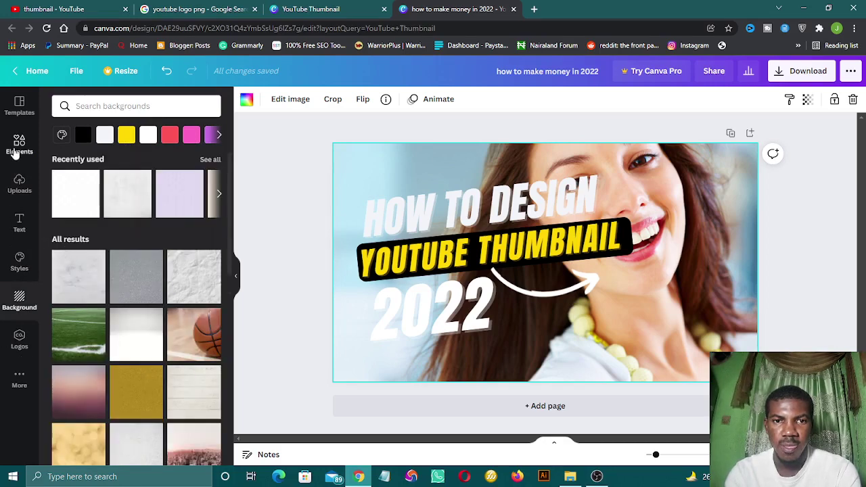
left_click(18, 146)
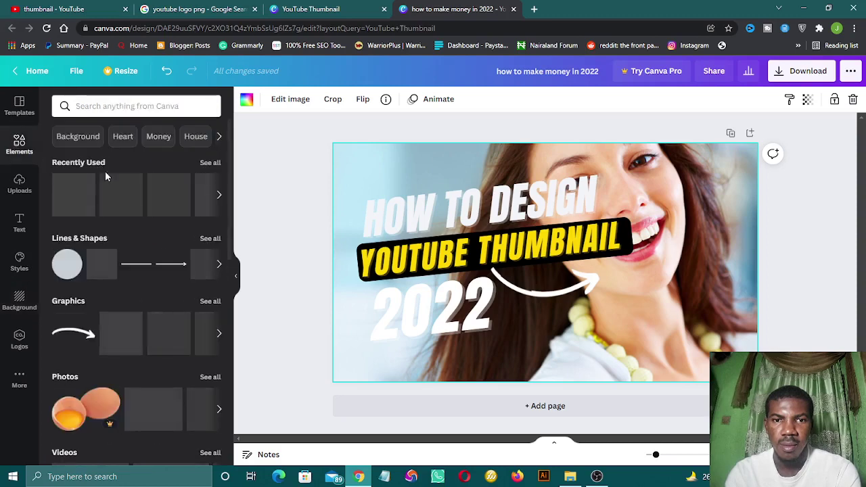
left_click(101, 107)
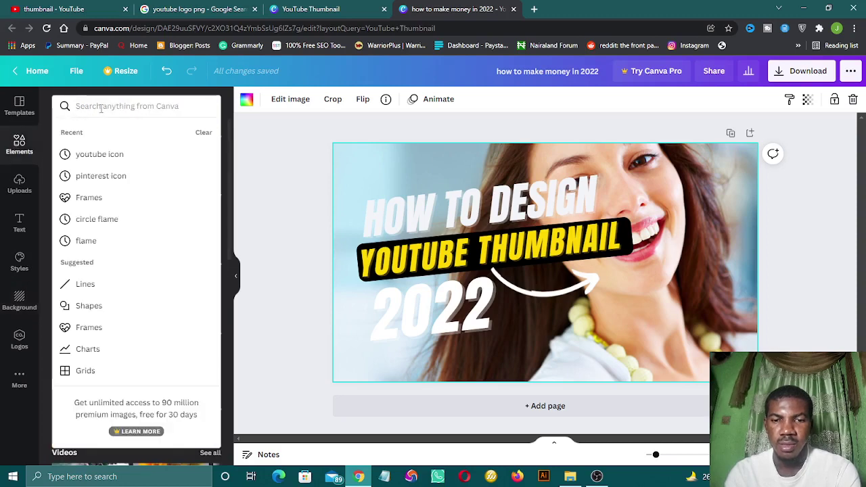
type("yo")
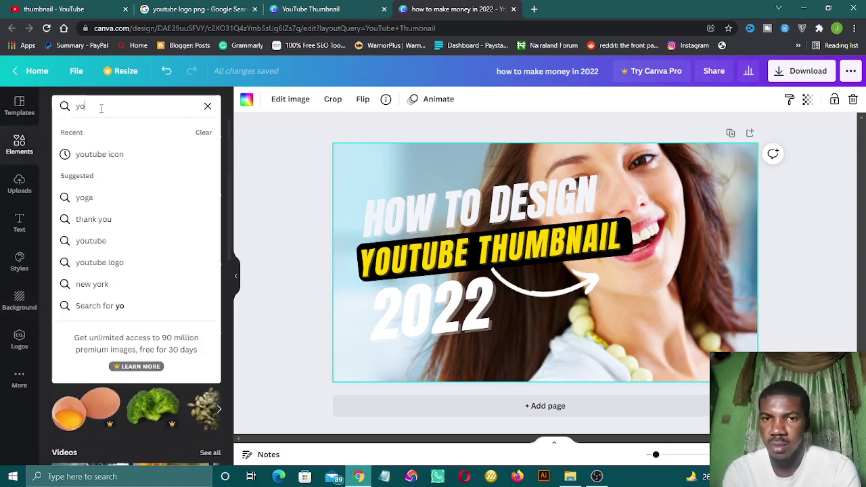
type("ub")
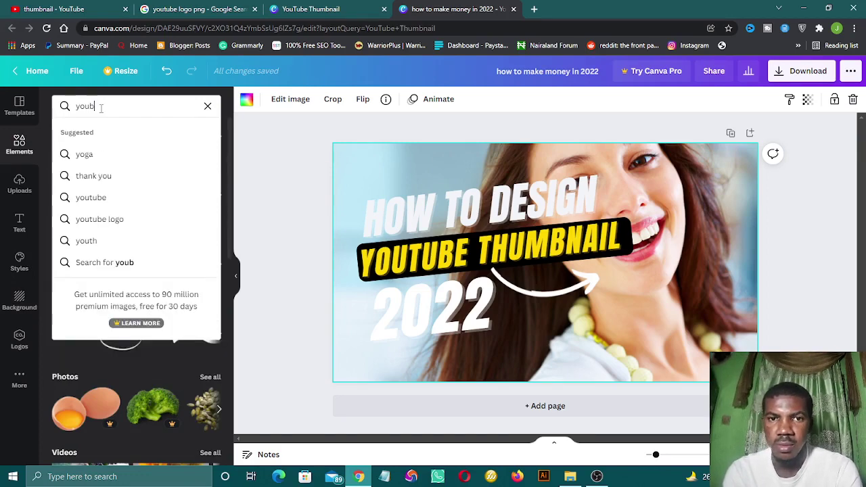
key("BackSpace")
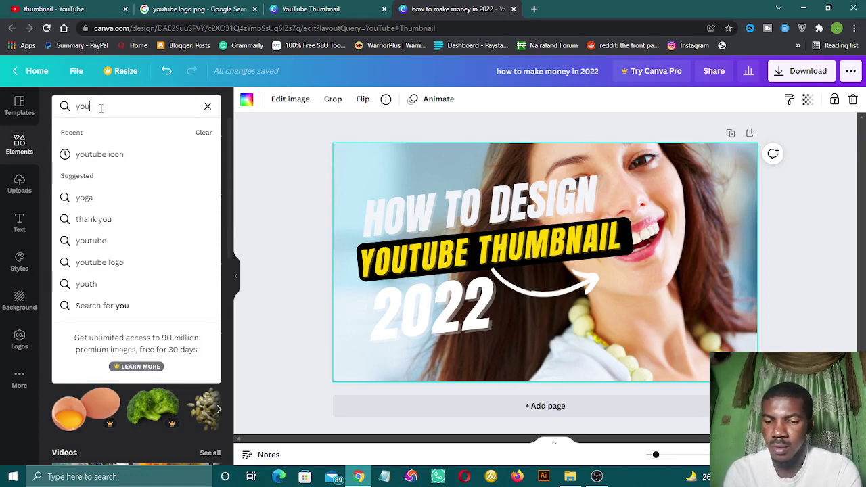
type("tube icon")
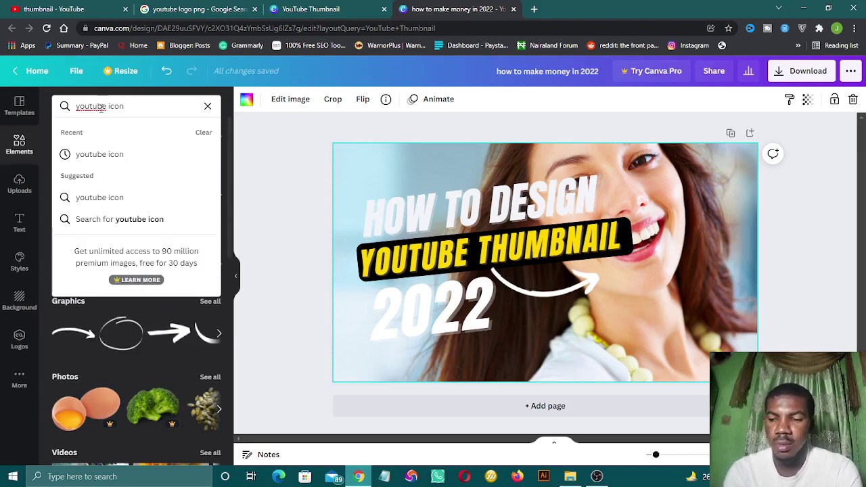
key("Return")
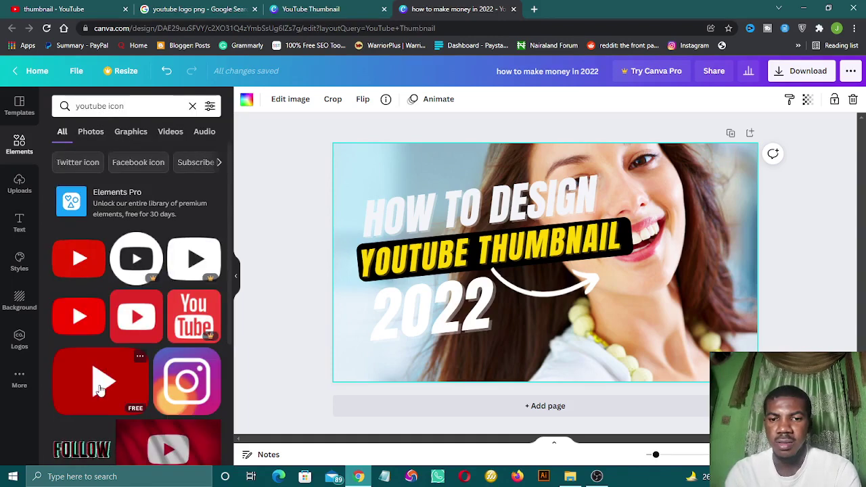
Add the free dark red YouTube play icon, shrink it to a small badge and place it below the white arrow near the page's lower edge
left_click(112, 399)
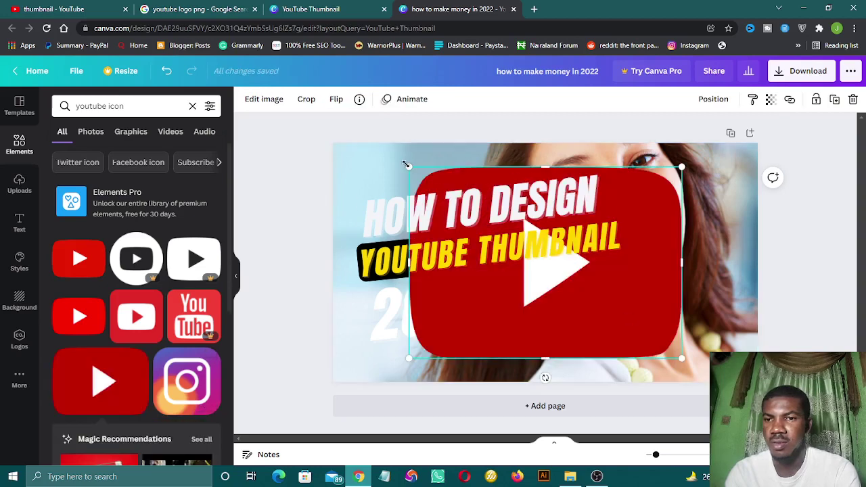
left_click_drag(409, 166, 597, 240)
left_click_drag(572, 293, 609, 298)
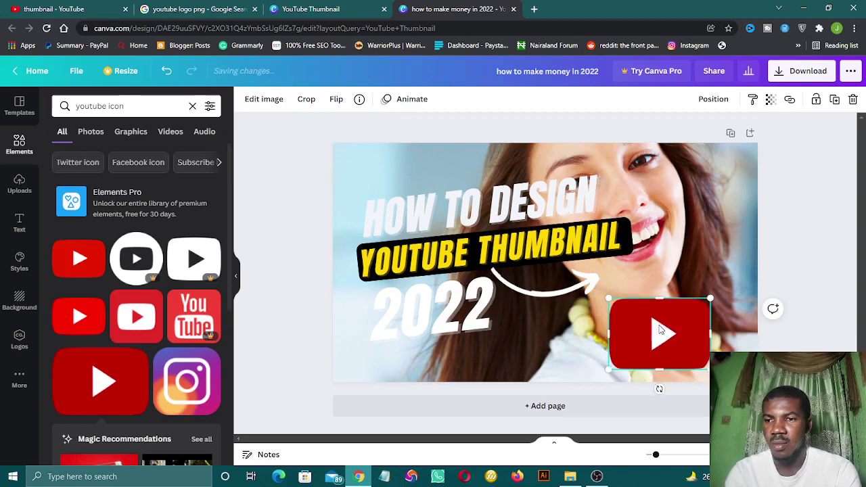
left_click_drag(655, 326, 583, 323)
left_click_drag(541, 298, 559, 309)
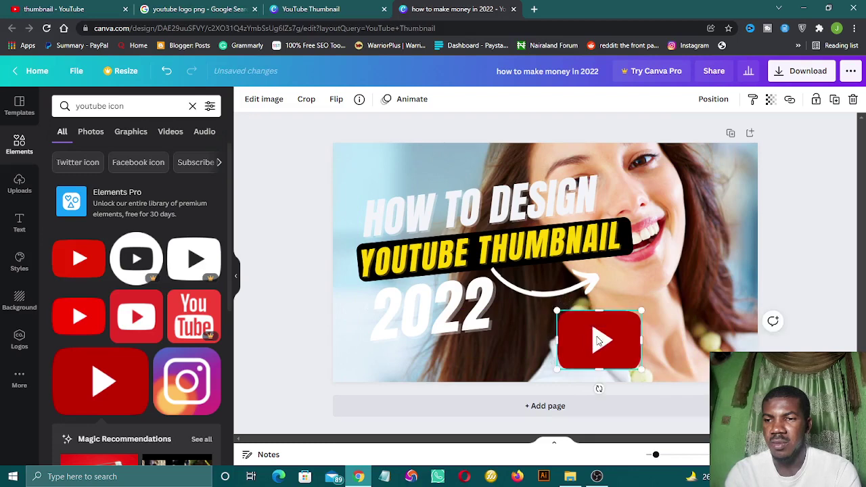
Nudge the YouTube icon up and left beneath the white arrow, and shift the banner, its yellow text and the "HOW TO DESIGN" heading slightly left
left_click_drag(599, 338, 580, 328)
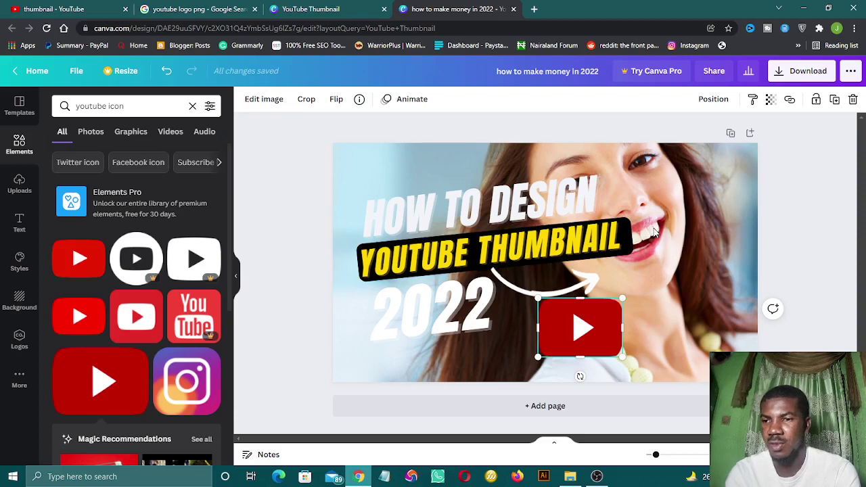
left_click(617, 240)
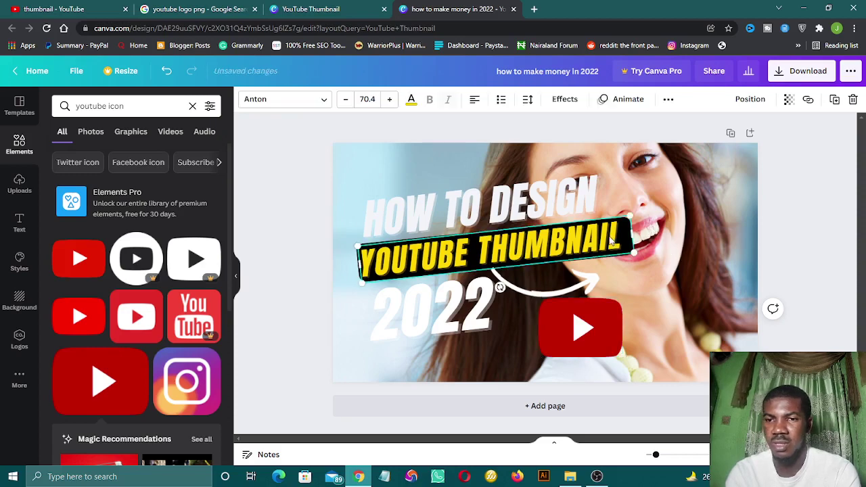
left_click(656, 243)
left_click(627, 237)
left_click_drag(627, 237, 618, 240)
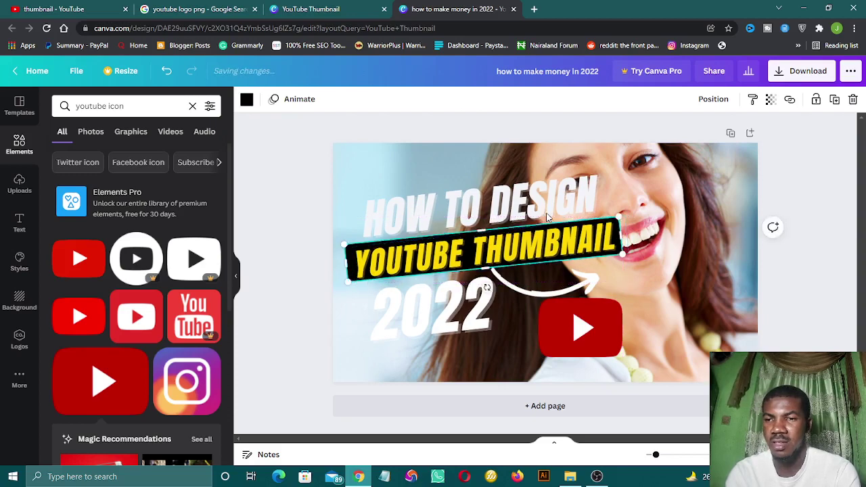
left_click_drag(544, 215, 535, 210)
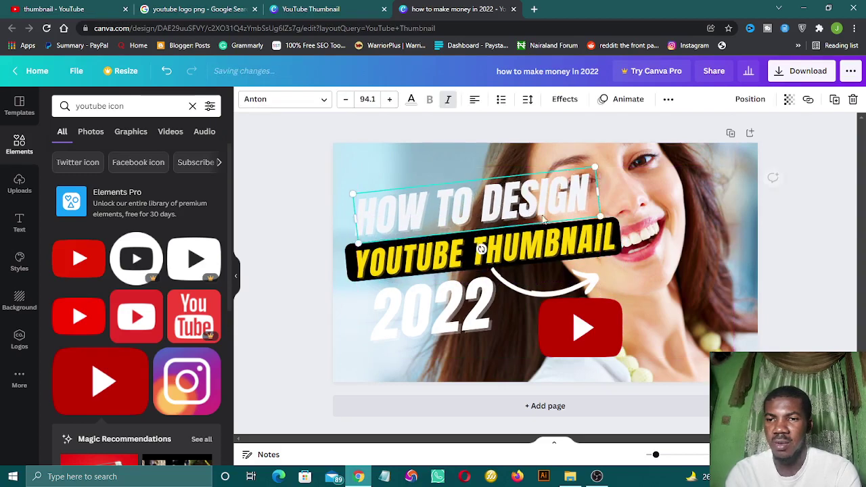
left_click(627, 251)
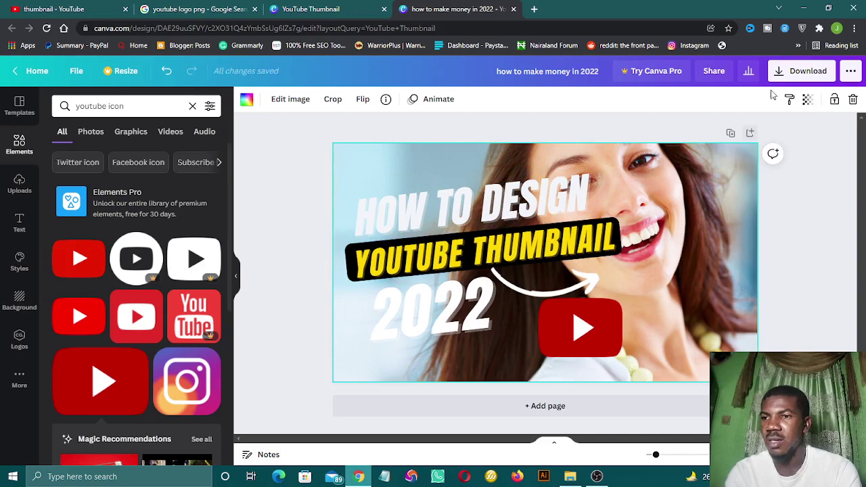
Open the design's download settings and review the available file types, keeping PNG
left_click(806, 76)
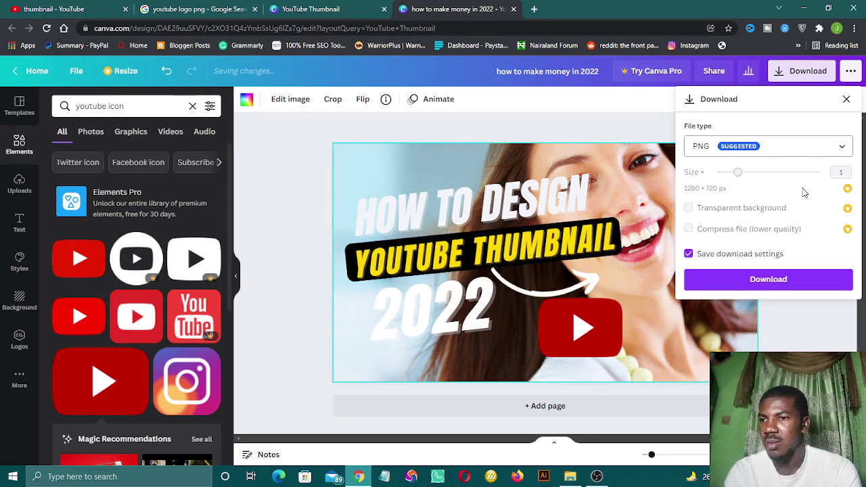
left_click(778, 146)
left_click(745, 147)
left_click(819, 150)
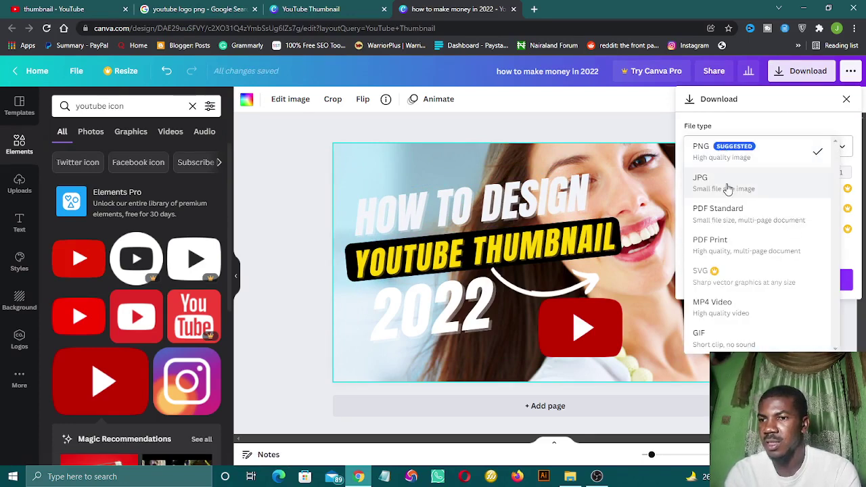
left_click(783, 161)
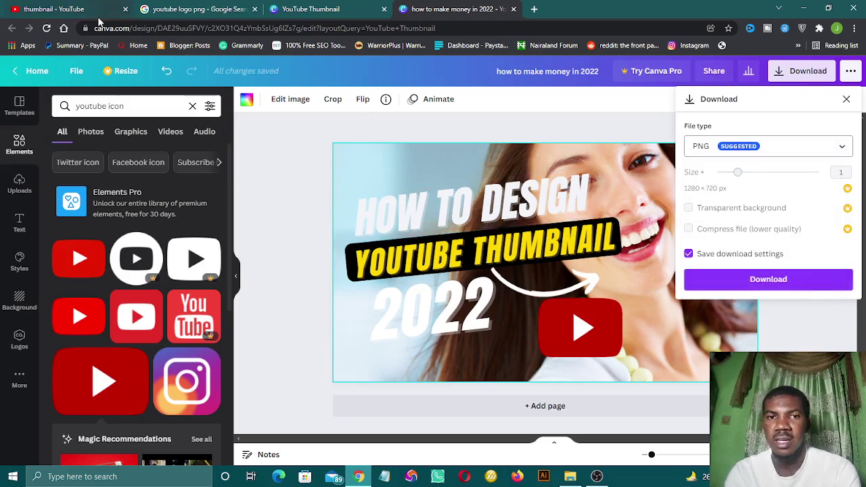
Switch to YouTube and show the create options for uploading a video or going live
left_click(70, 11)
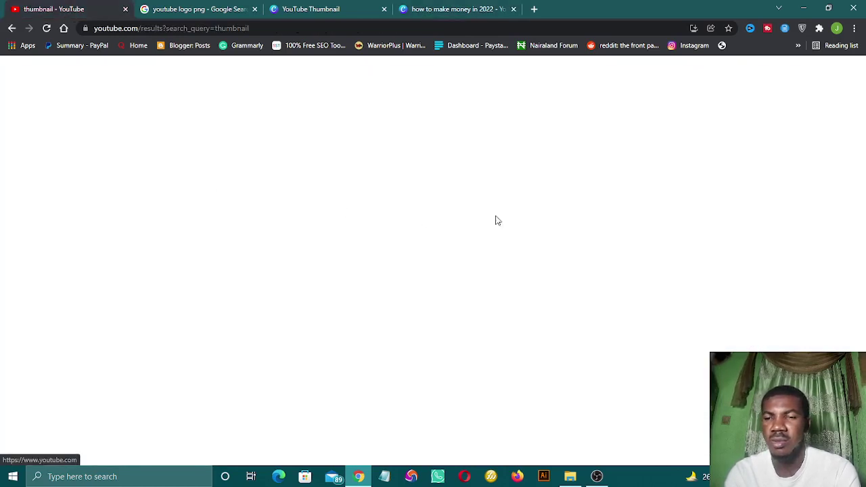
scroll(580, 183, "up", 2)
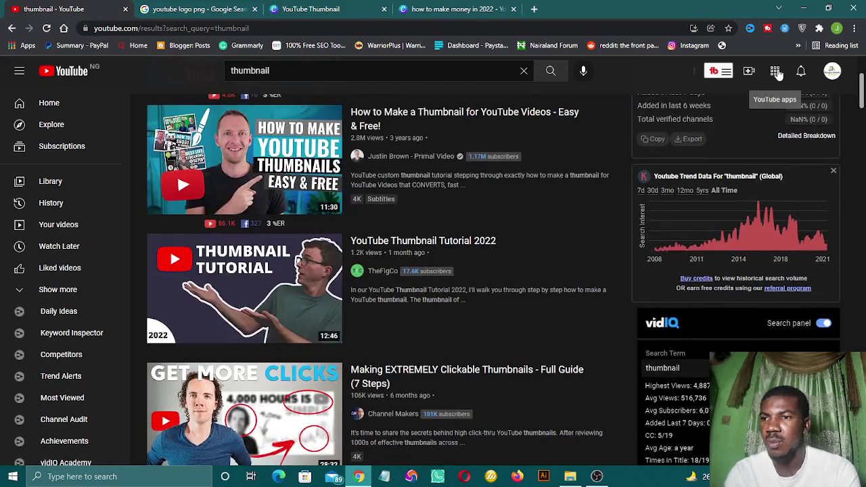
left_click(749, 74)
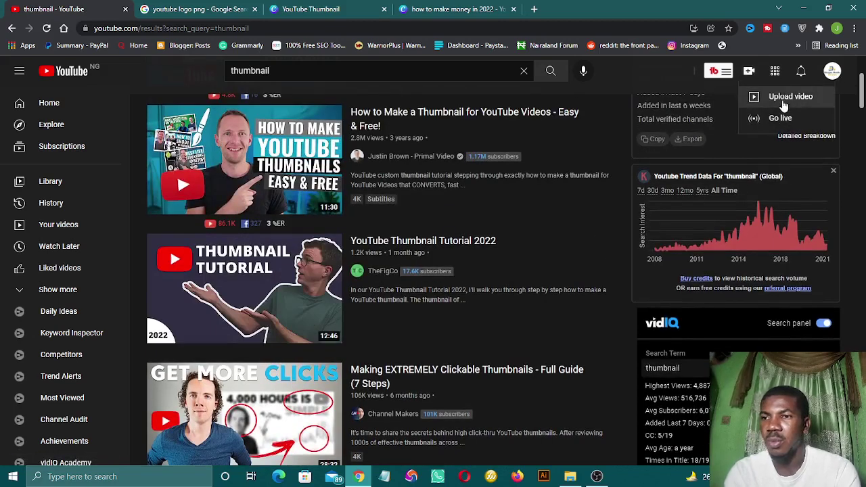
mouse_move(586, 169)
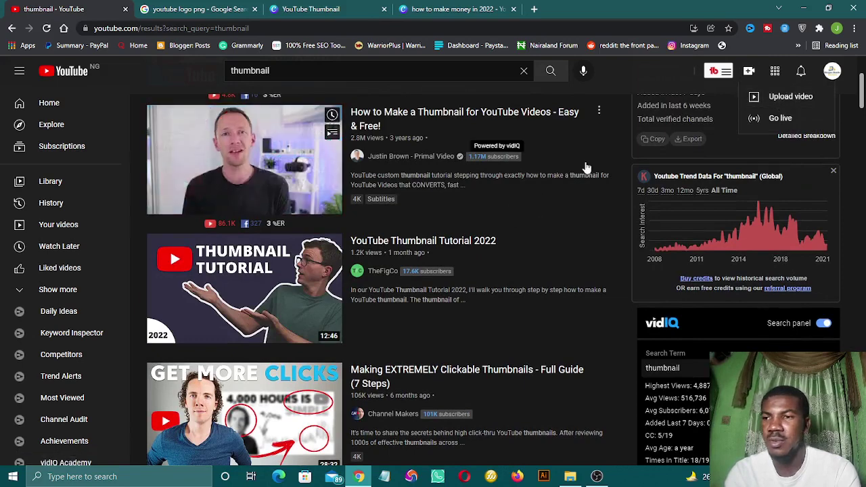